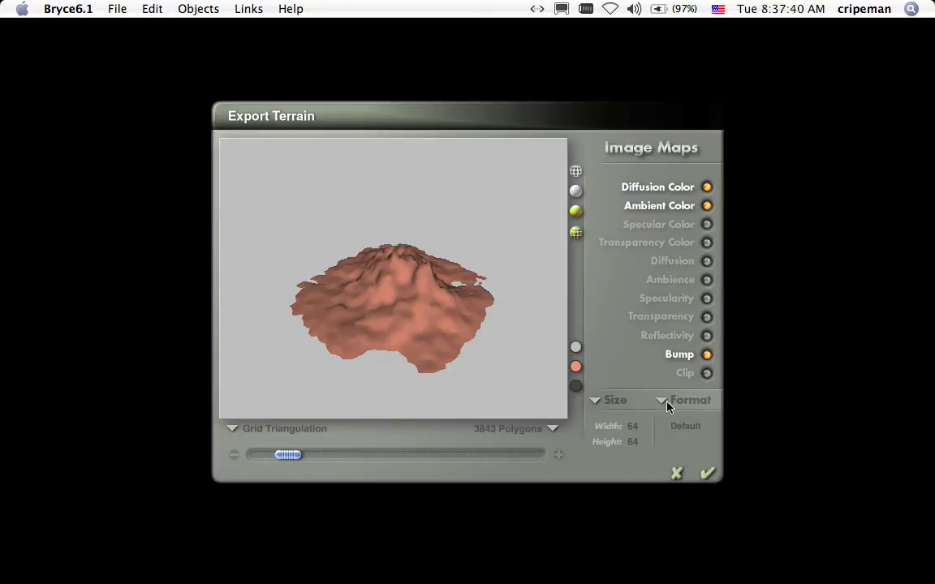
Export the terrain with Diffusion Color, Ambient Color and Bump image maps, and leave the terrain editor
click(708, 475)
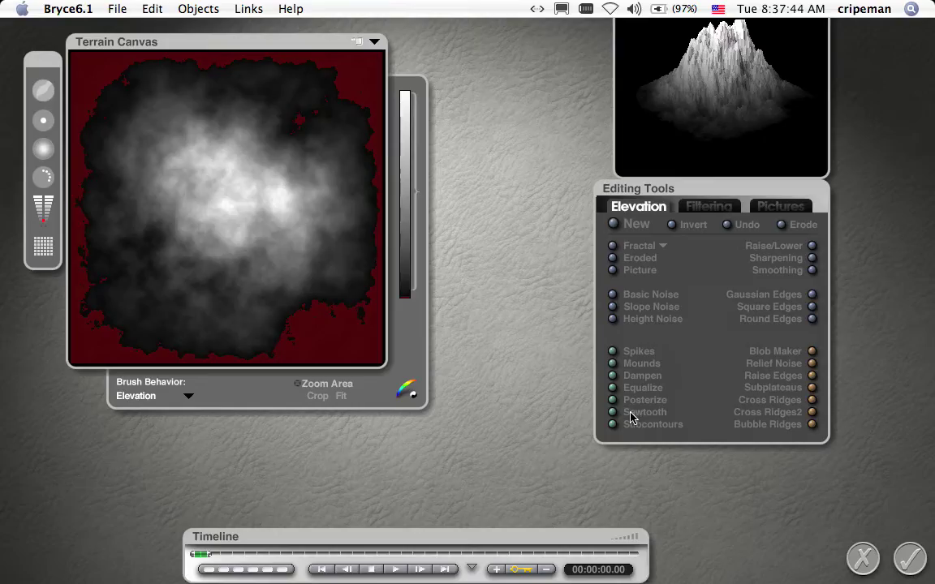
click(910, 558)
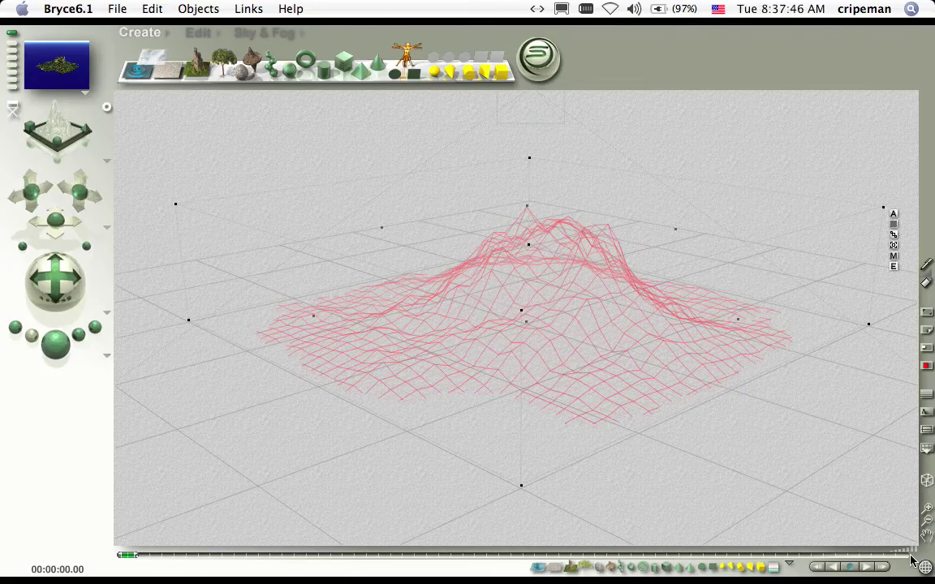
Export the terrain canvas image to the Desktop as carraraMountain3 in Photoshop 3 format and close the terrain editor
click(893, 266)
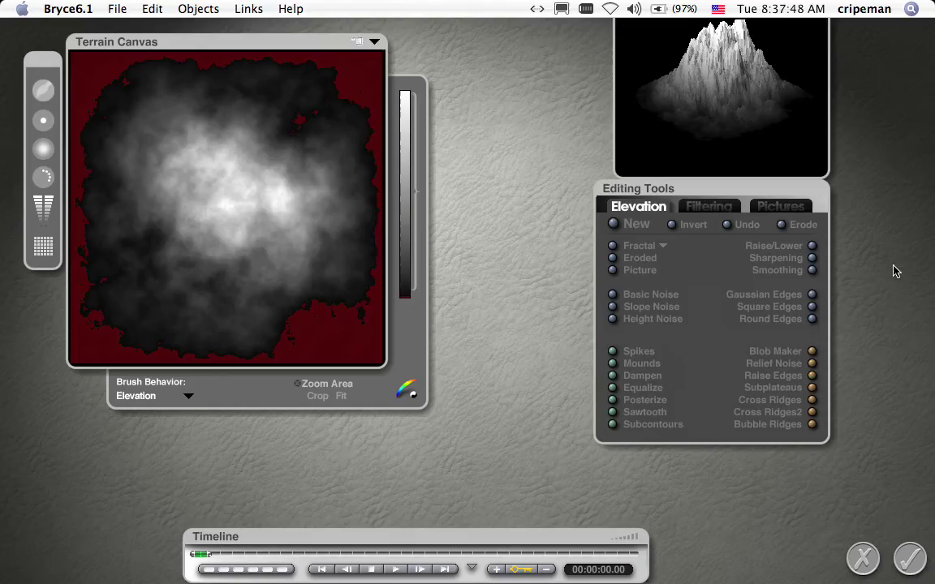
click(375, 43)
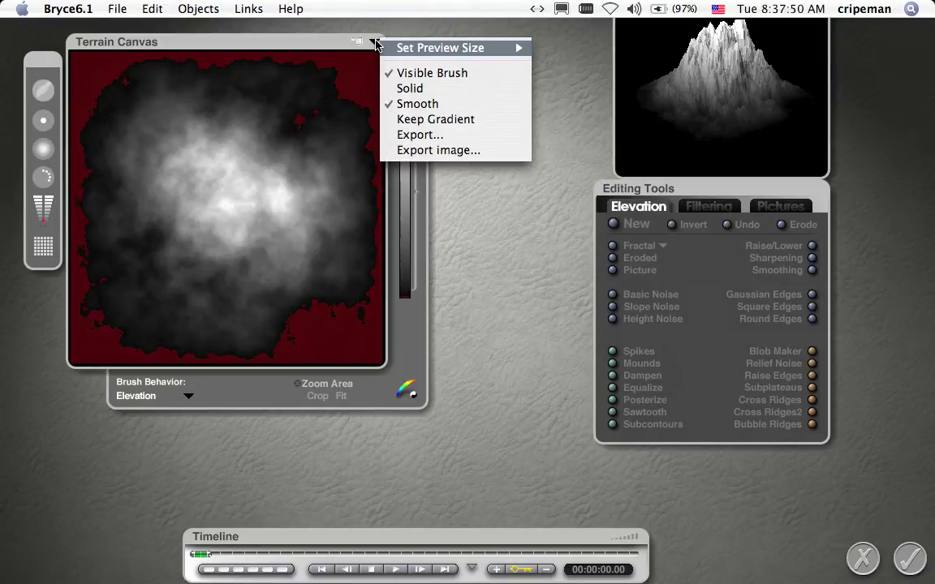
click(390, 151)
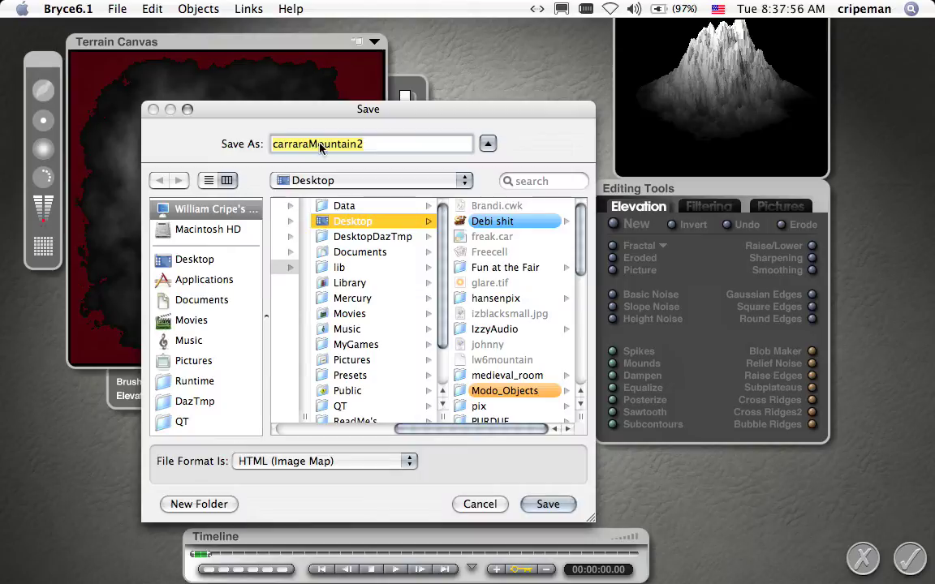
click(361, 146)
key(BackSpace)
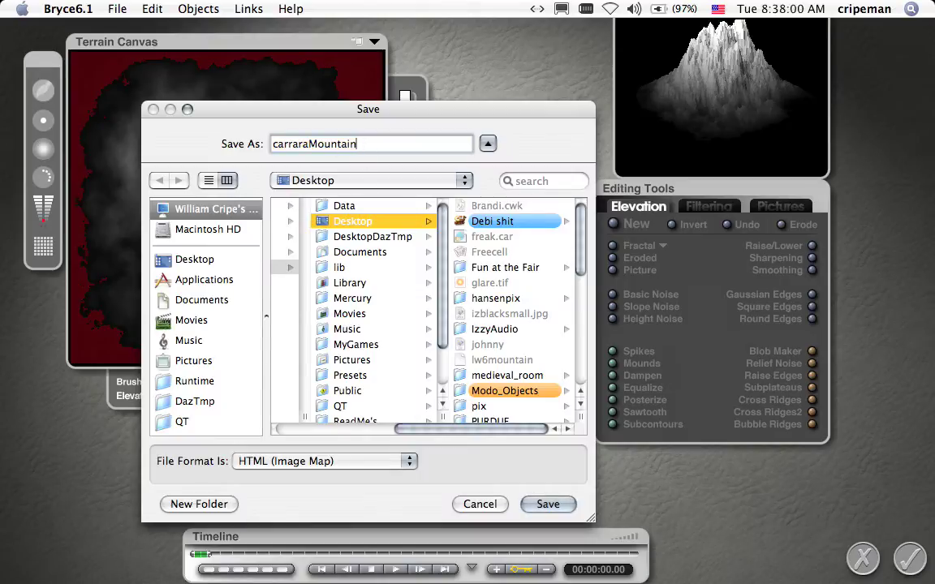
text(3)
click(324, 461)
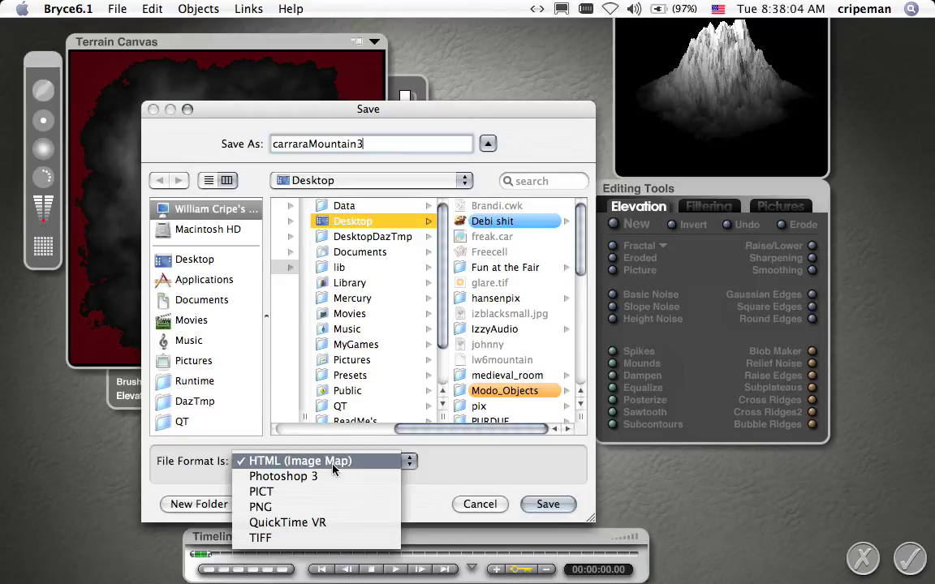
click(329, 481)
click(542, 504)
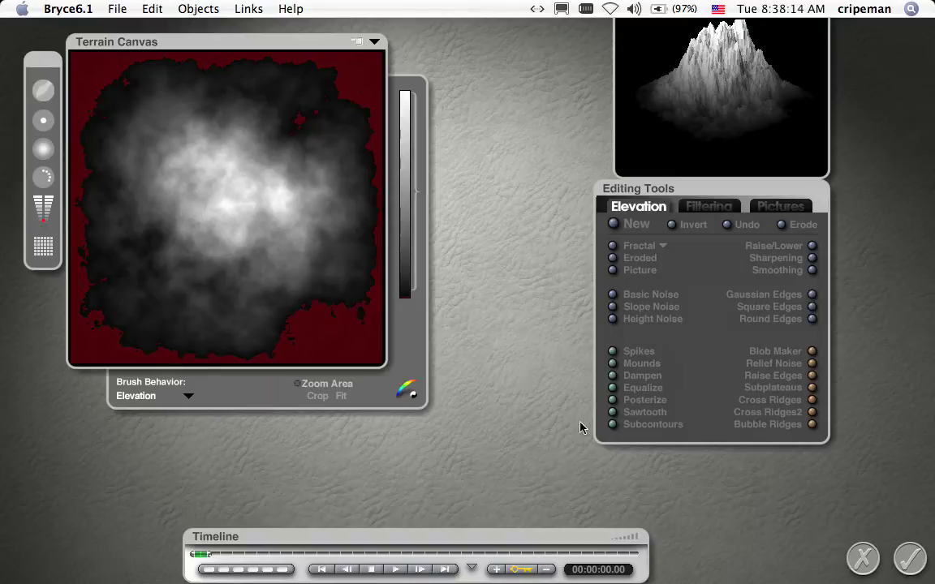
key(Return)
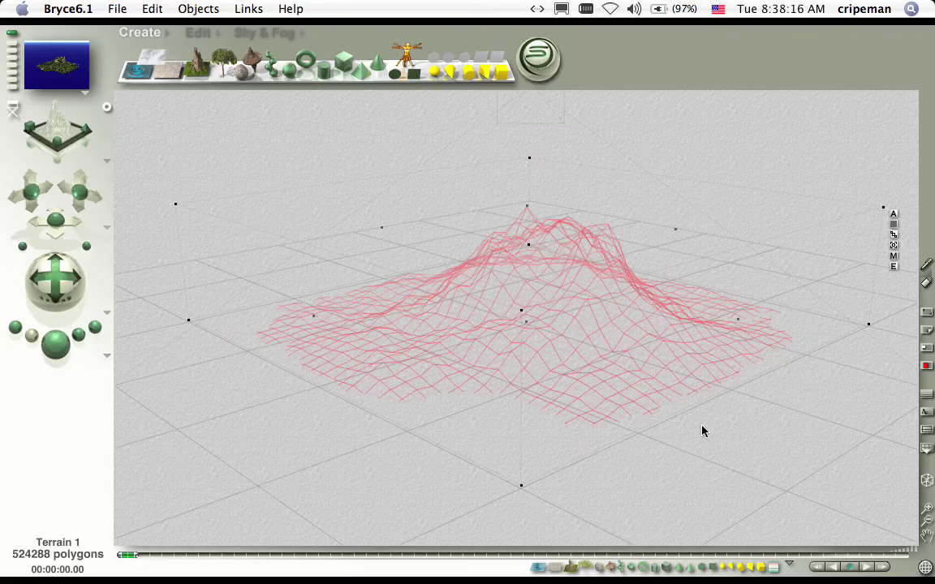
Switch to Carrara, scale the tiny Terrain 2.lwo mesh up to about the grid's width and raise it above the floor
key(super+q)
click(393, 302)
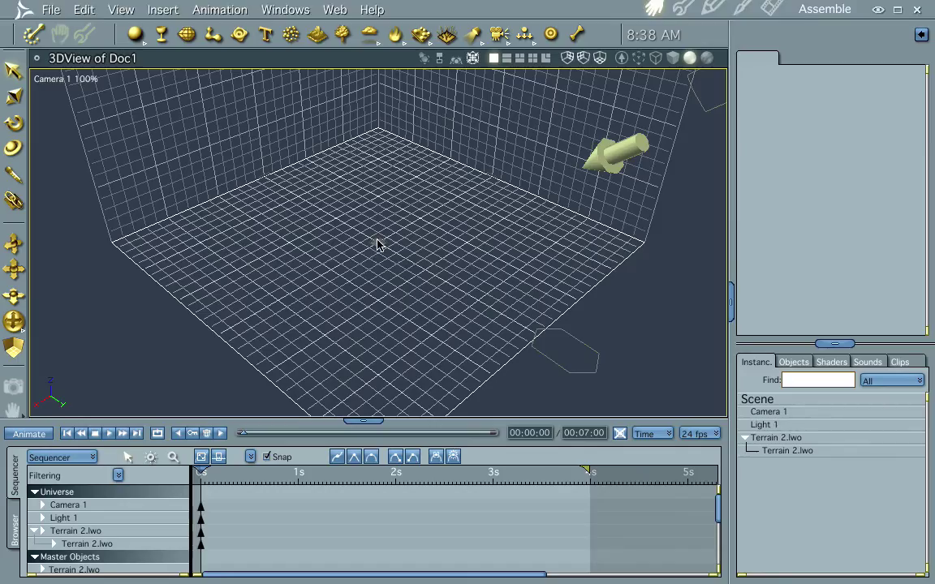
click(377, 248)
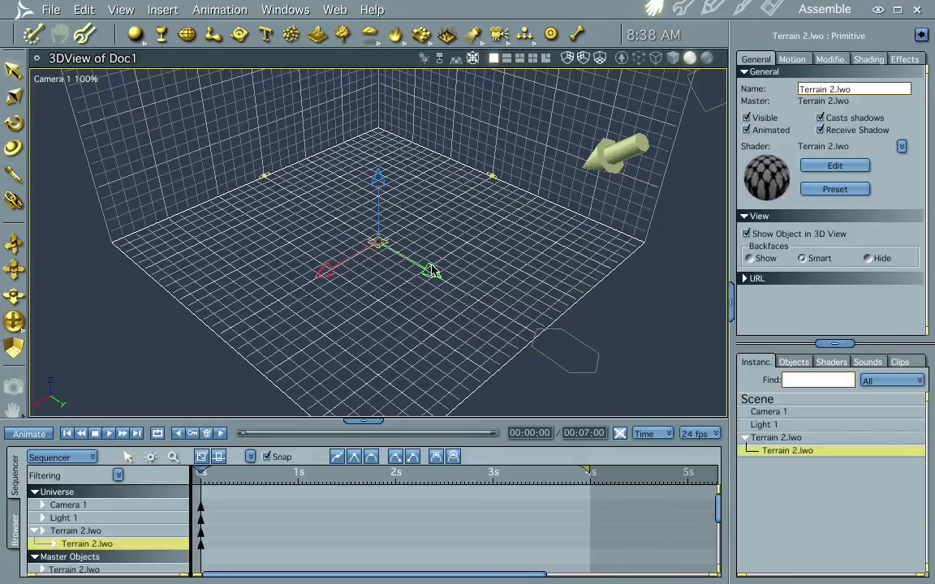
key(m)
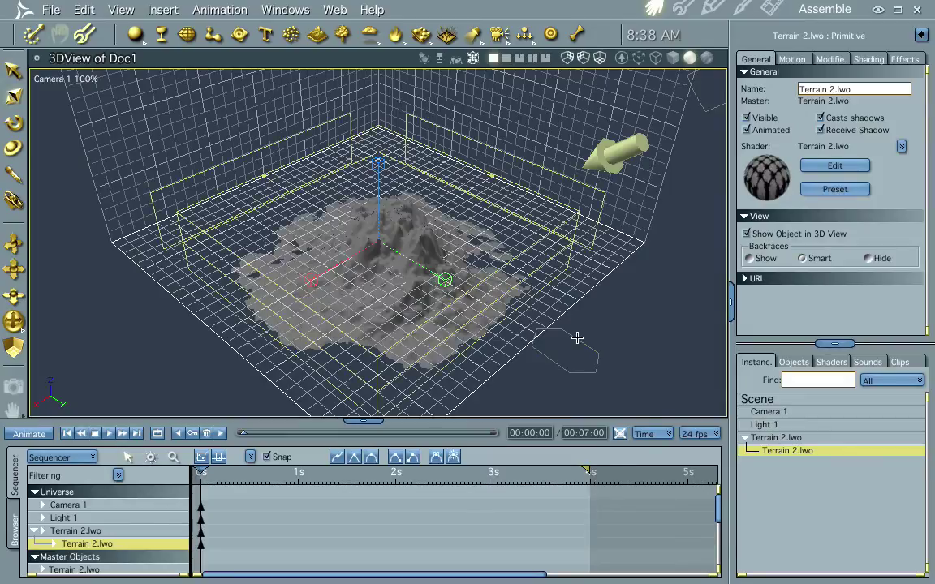
drag(443, 280, 489, 296)
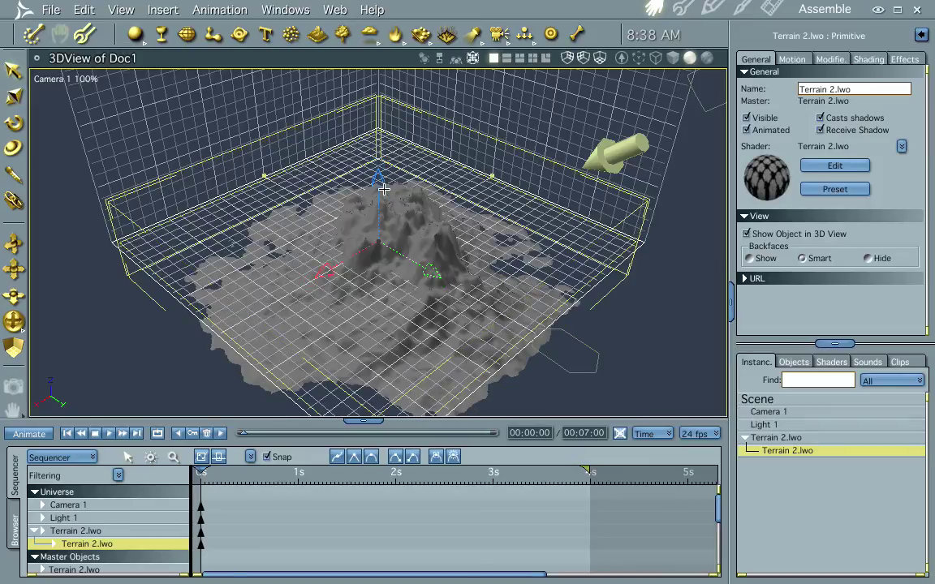
drag(376, 180, 377, 137)
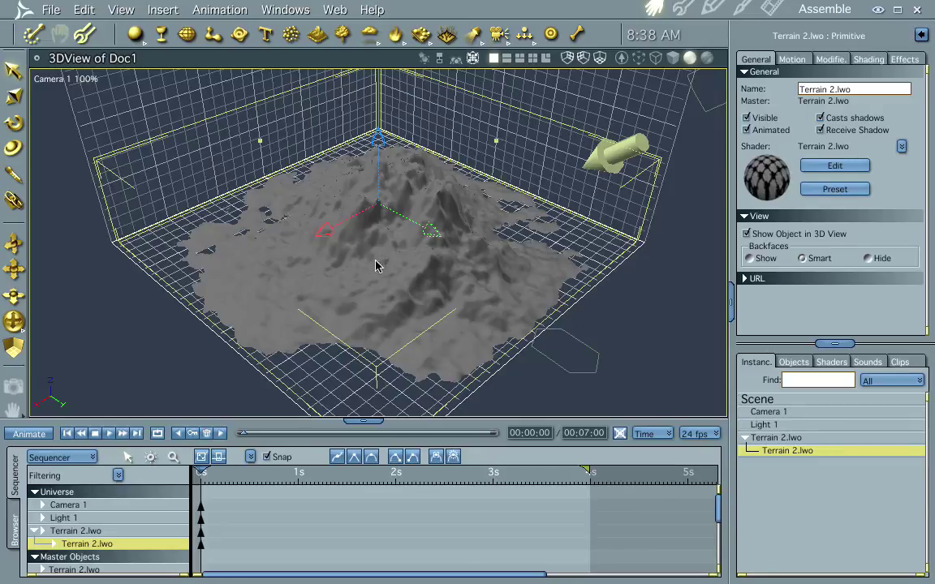
Render the scene to check the terrain's texture and return to the Assemble room
key(ctrl+r)
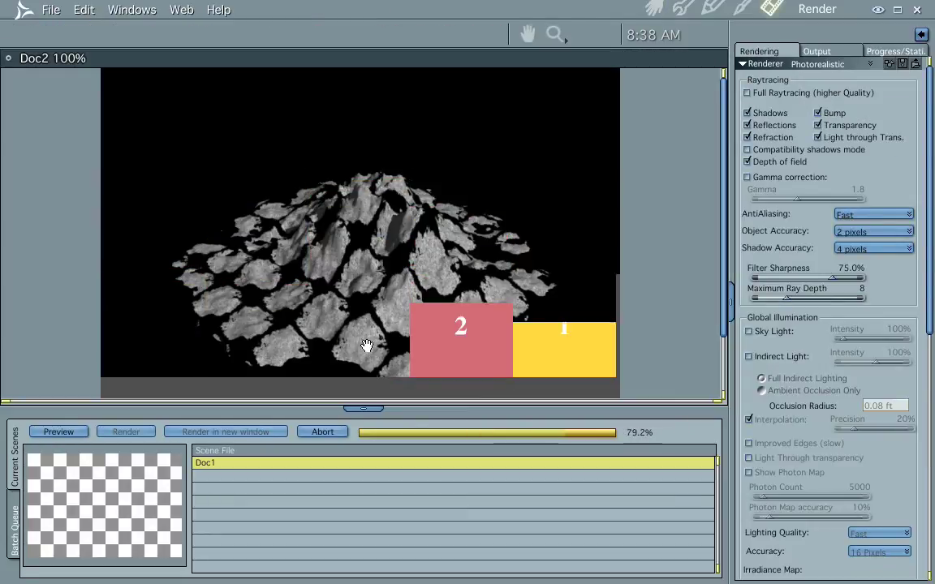
click(654, 9)
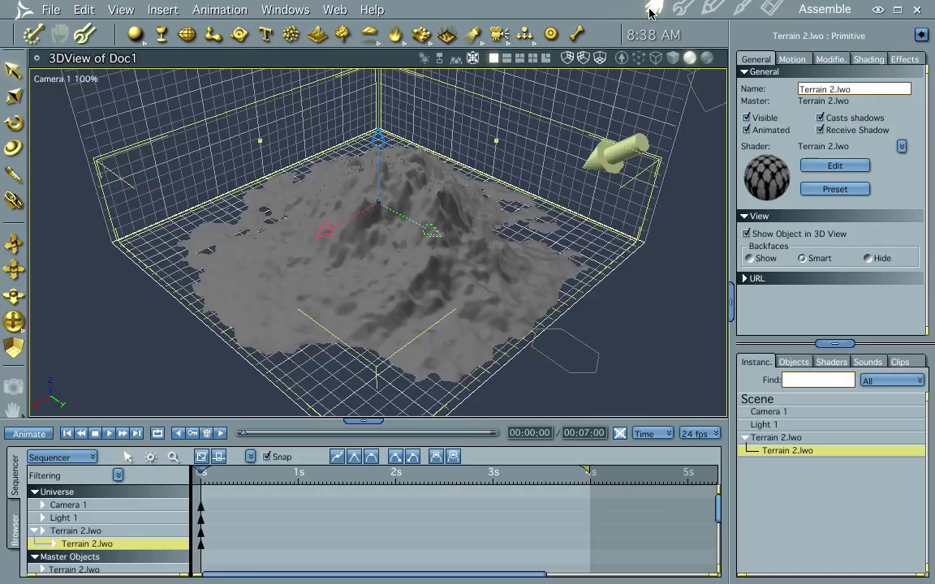
Try a scaling of 100 on X, Y and Z for the flat mapping of the terrain shader's Color channel
click(840, 167)
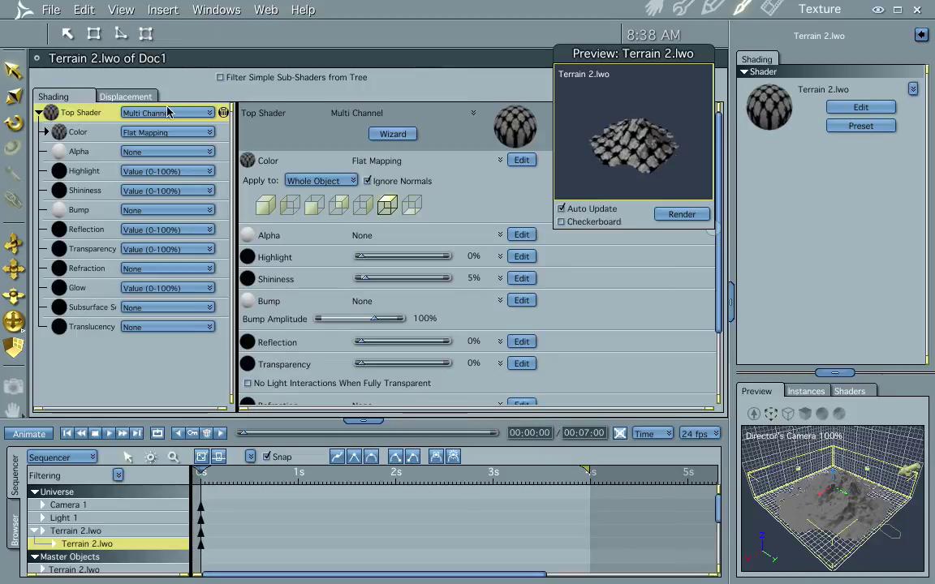
click(79, 132)
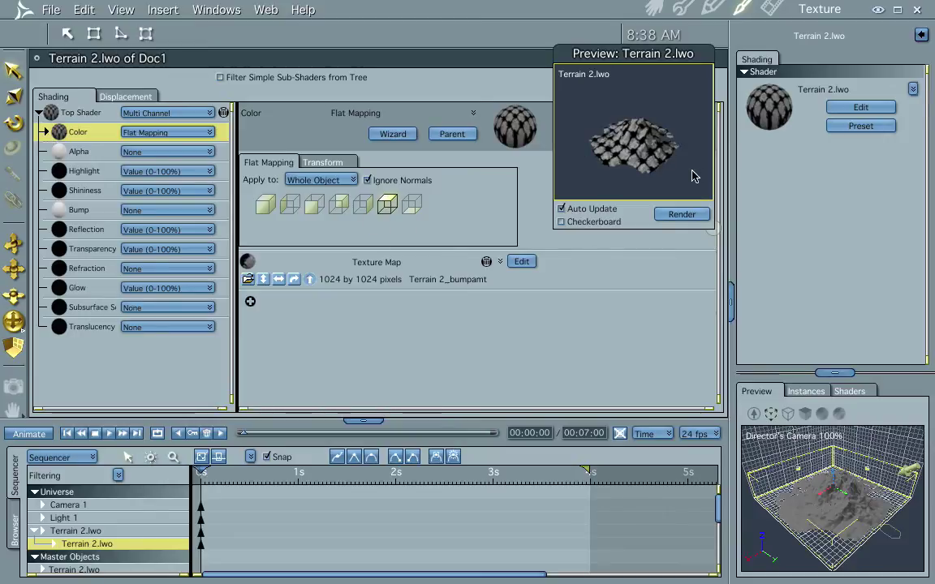
click(346, 162)
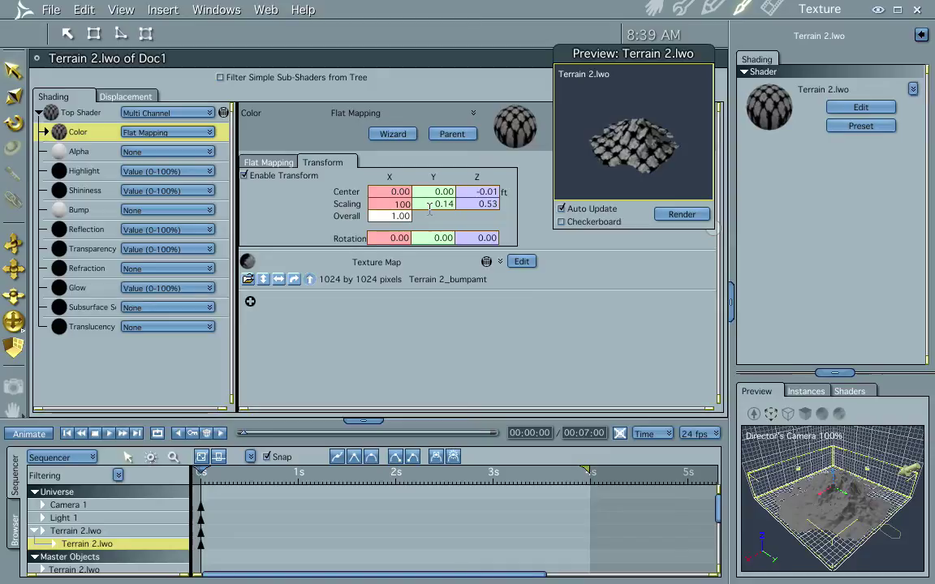
key(Return)
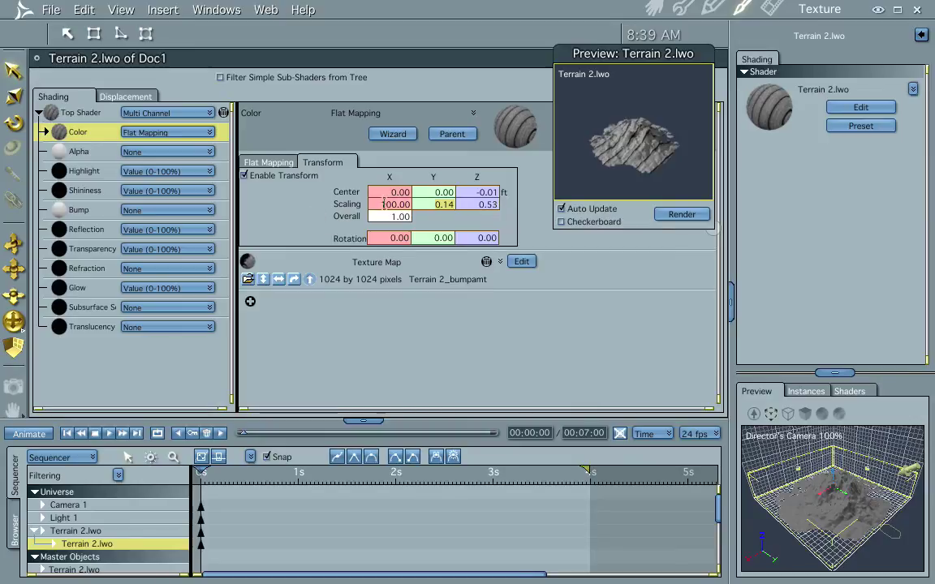
click(419, 208)
text(100)
key(Return)
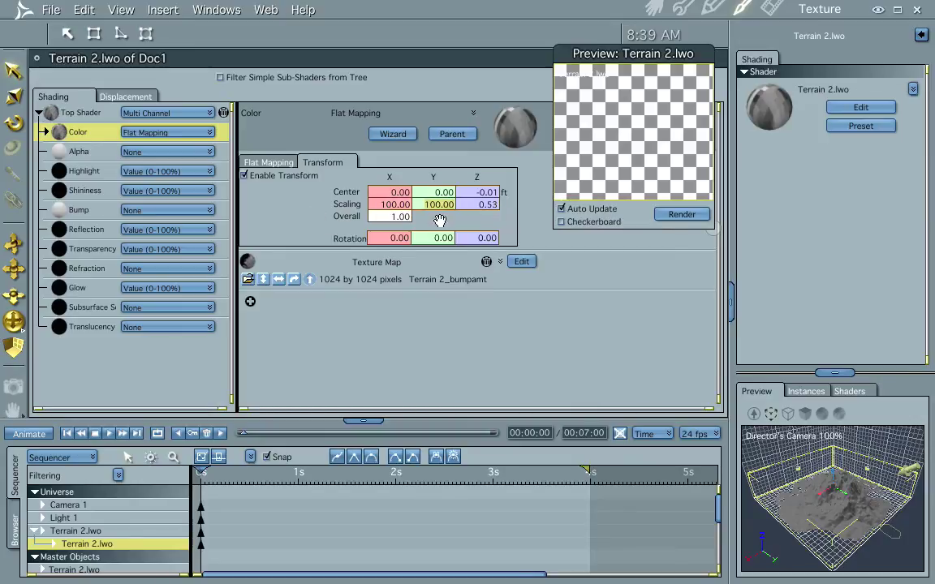
click(479, 204)
text(10)
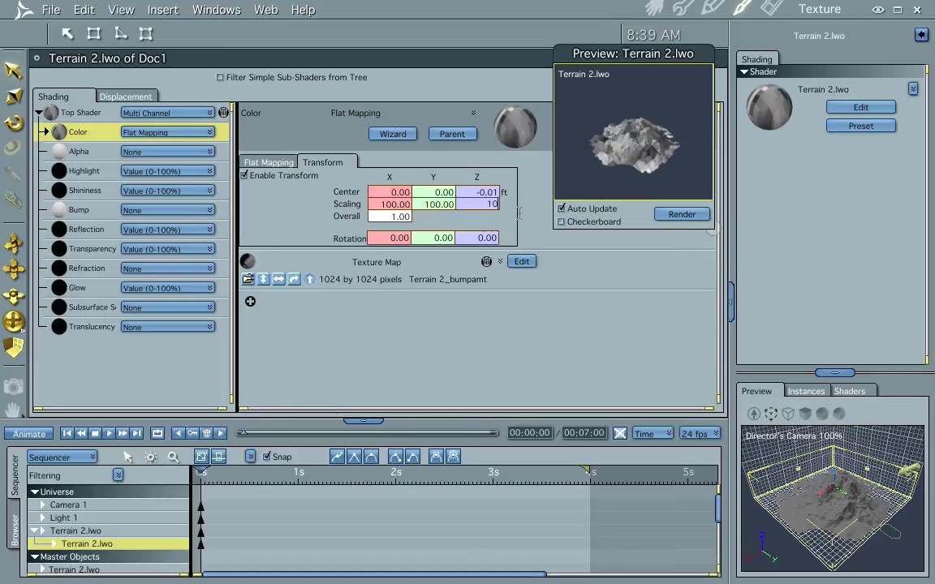
text(0)
key(Return)
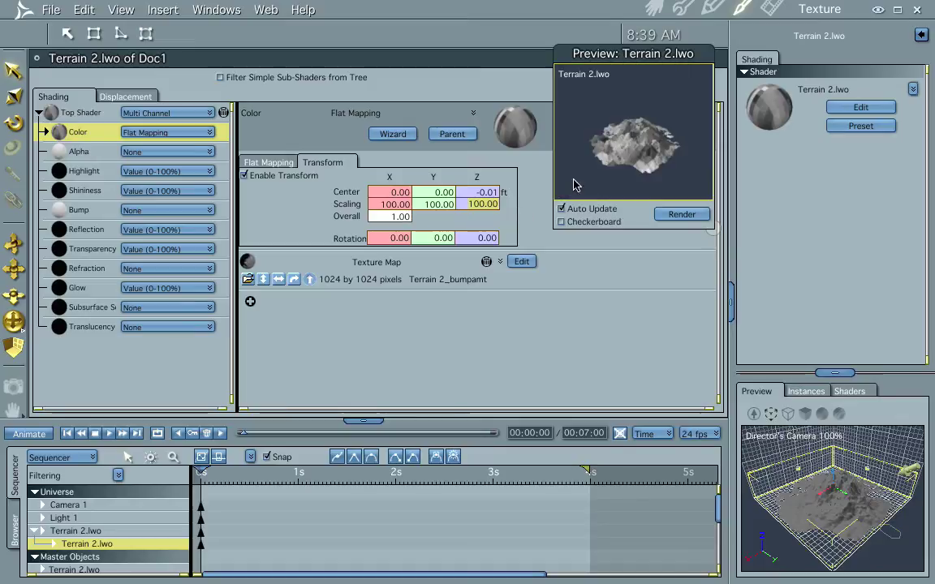
Render the terrain with the enlarged texture mapping and return to the Assemble room
click(654, 10)
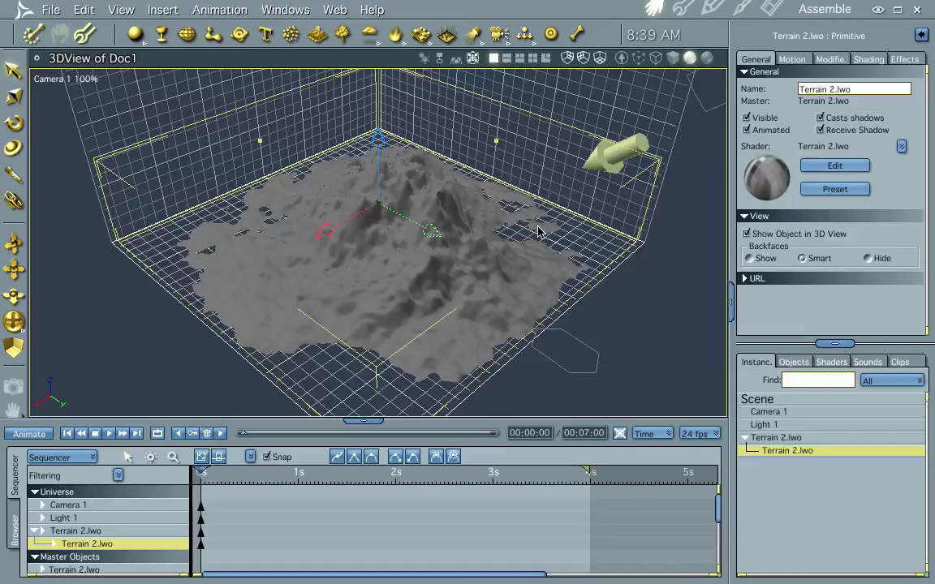
key(ctrl+r)
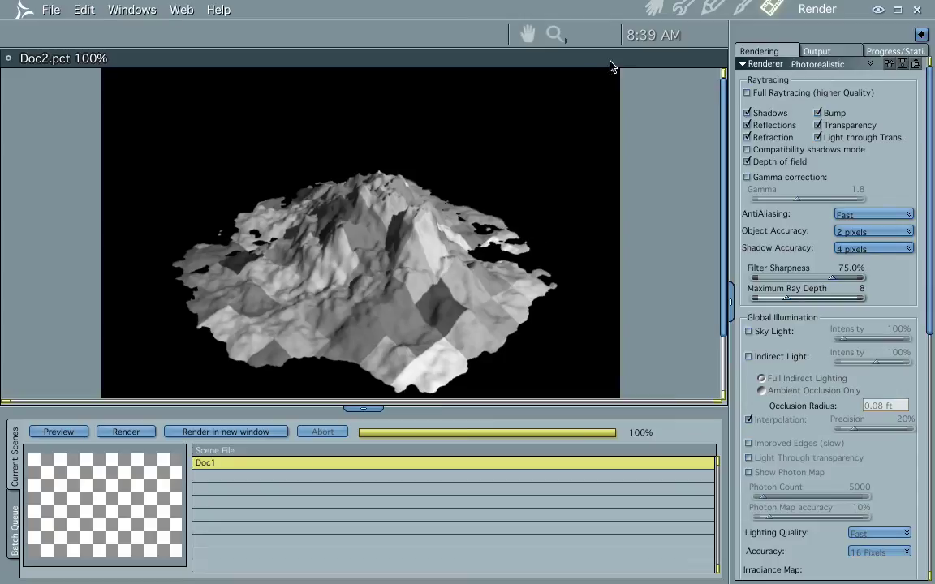
click(654, 10)
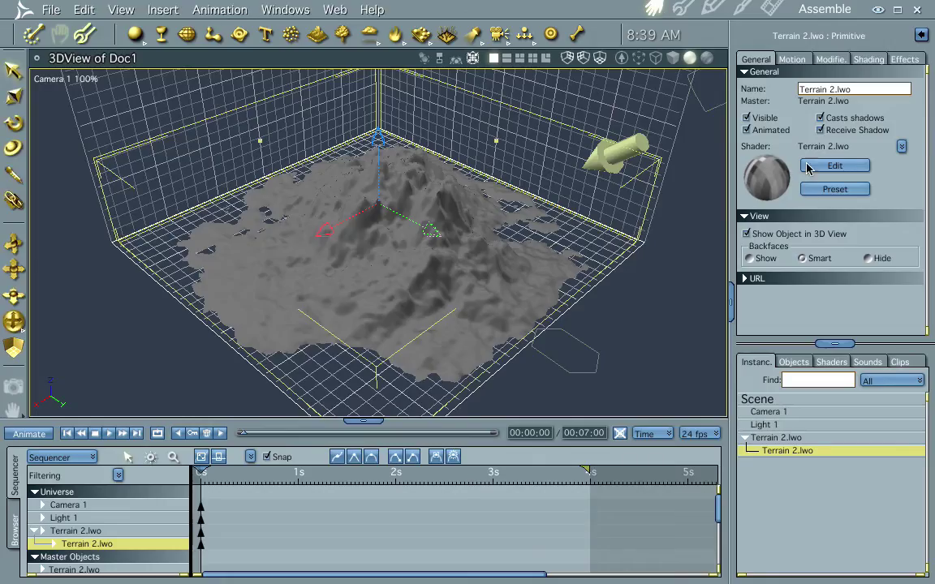
Set the X, Y and Z scaling of the terrain shader's Color flat mapping to 1
click(784, 173)
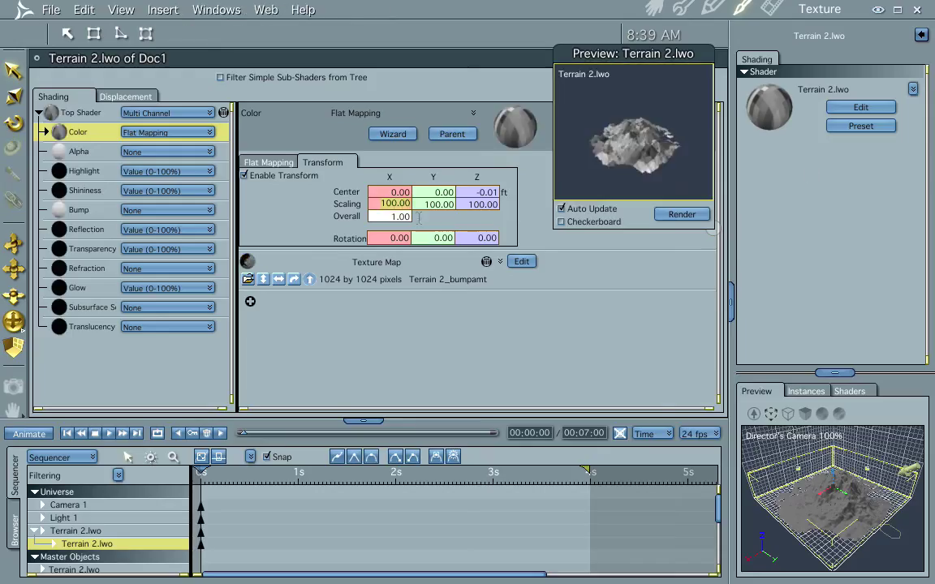
text(1)
key(Return)
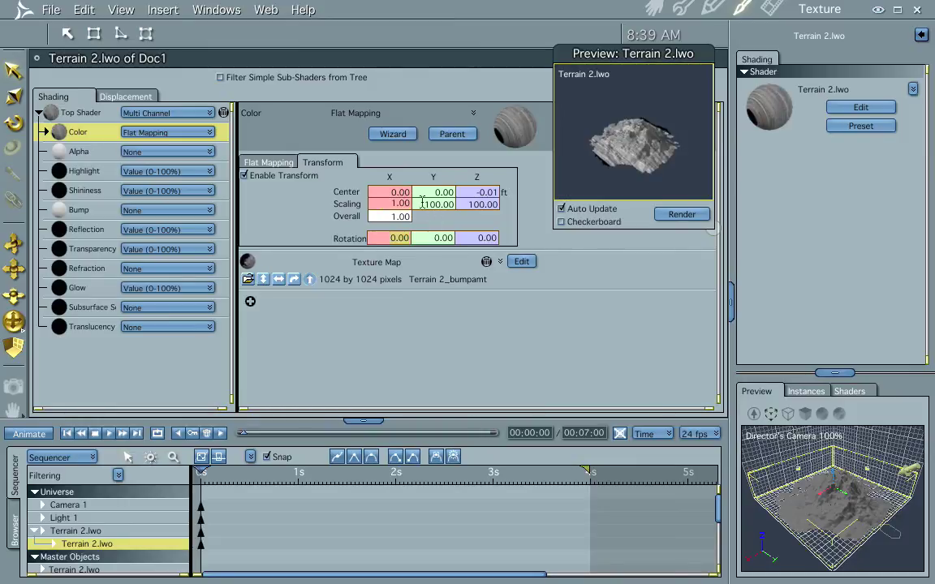
click(425, 205)
text(1)
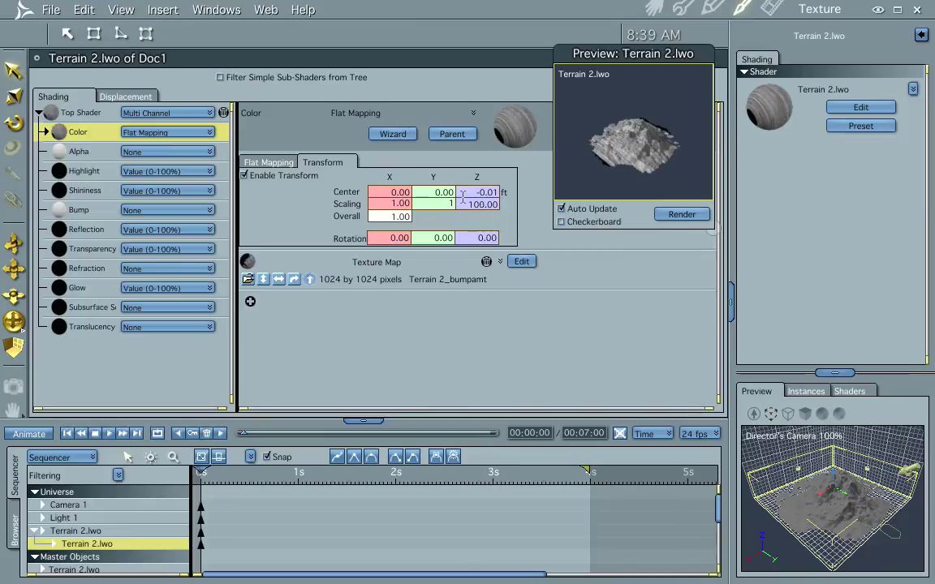
click(477, 204)
text(1)
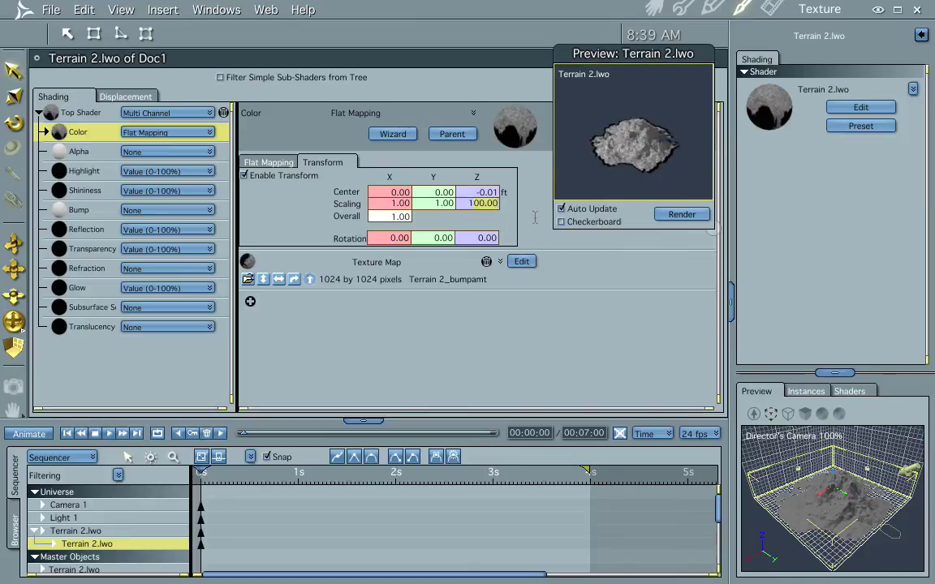
key(Return)
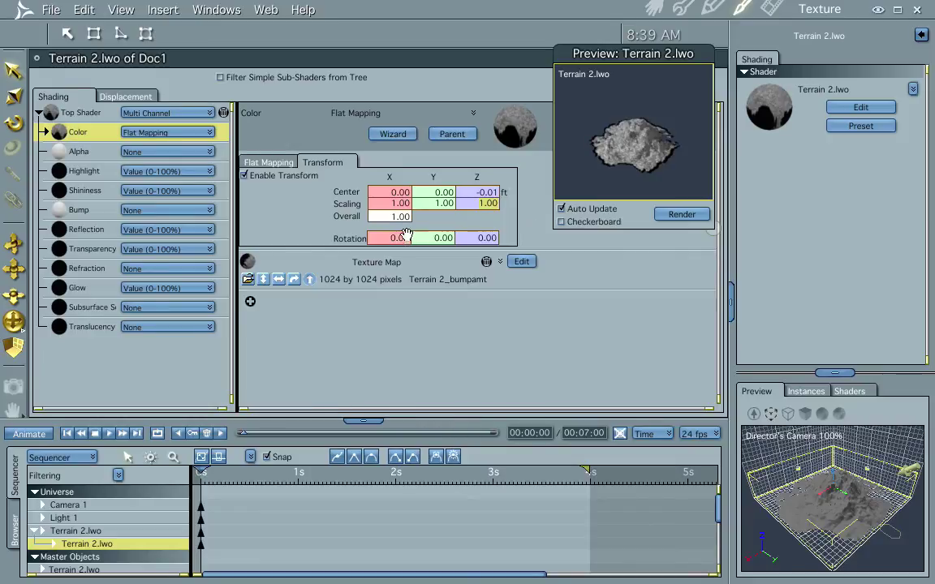
Set the overall scale of the Color channel's flat mapping to 2
click(385, 218)
text(2)
key(Return)
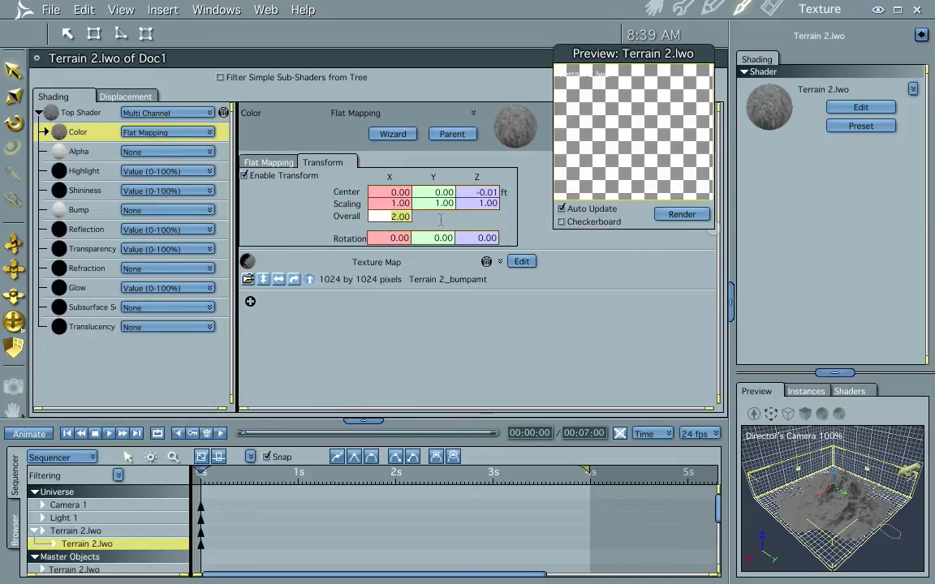
Render the terrain again to check the rescaled texture and return to the Assemble room
key(ctrl+1)
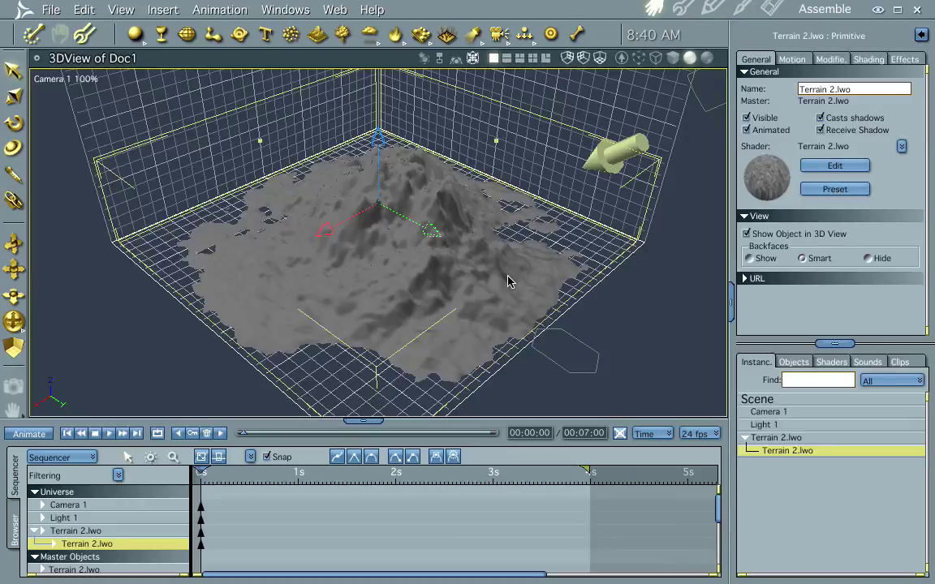
key(ctrl+5)
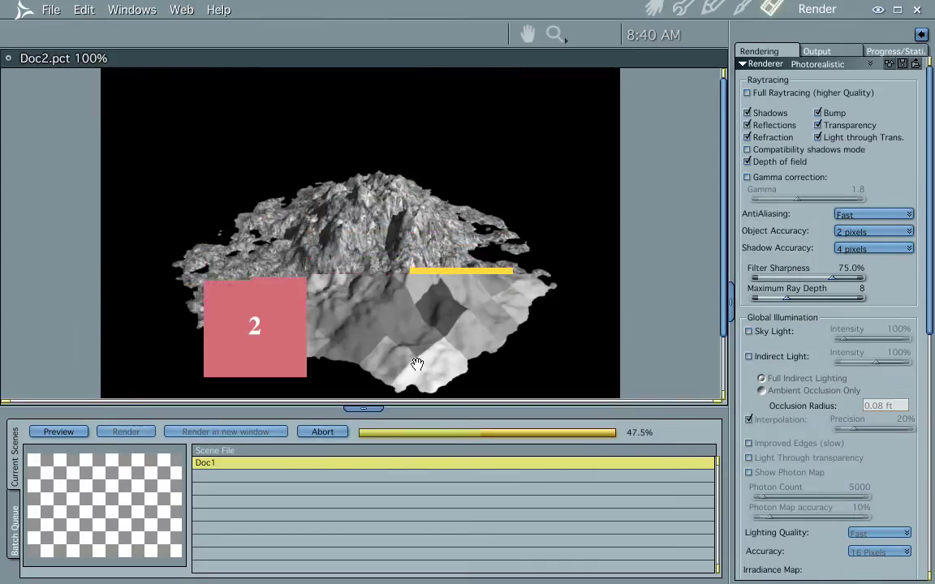
click(652, 11)
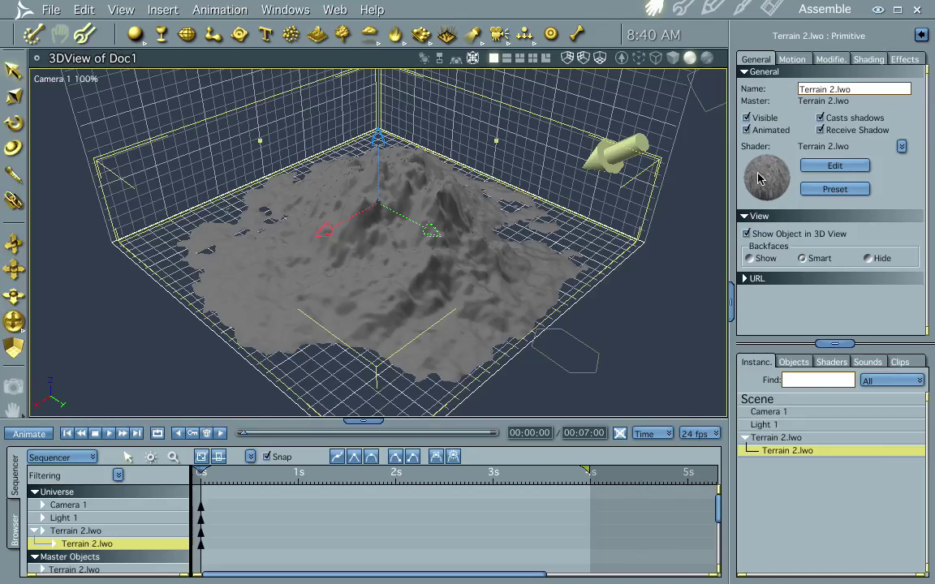
Copy the texture map under the Terrain 2.lwo shader's Color channel into its Bump channel
click(855, 166)
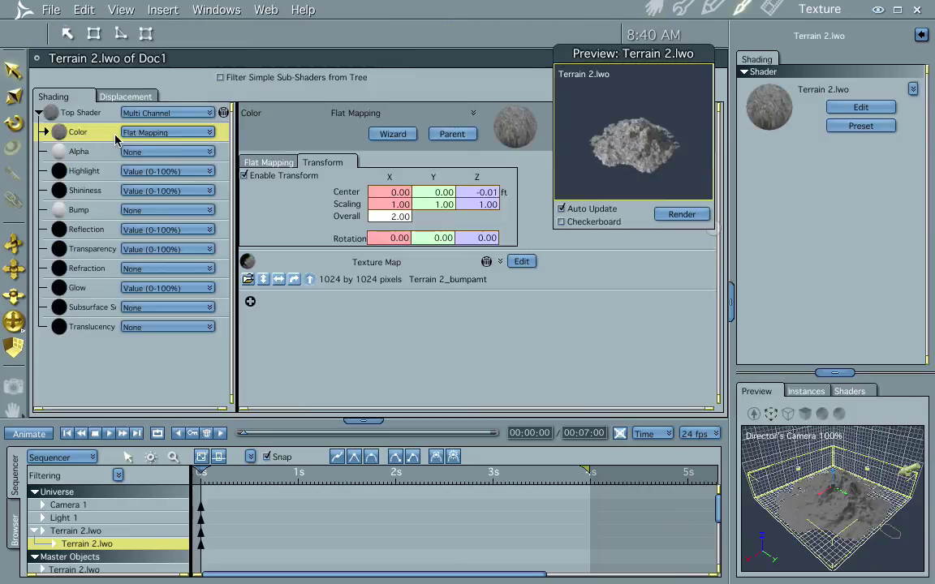
click(45, 132)
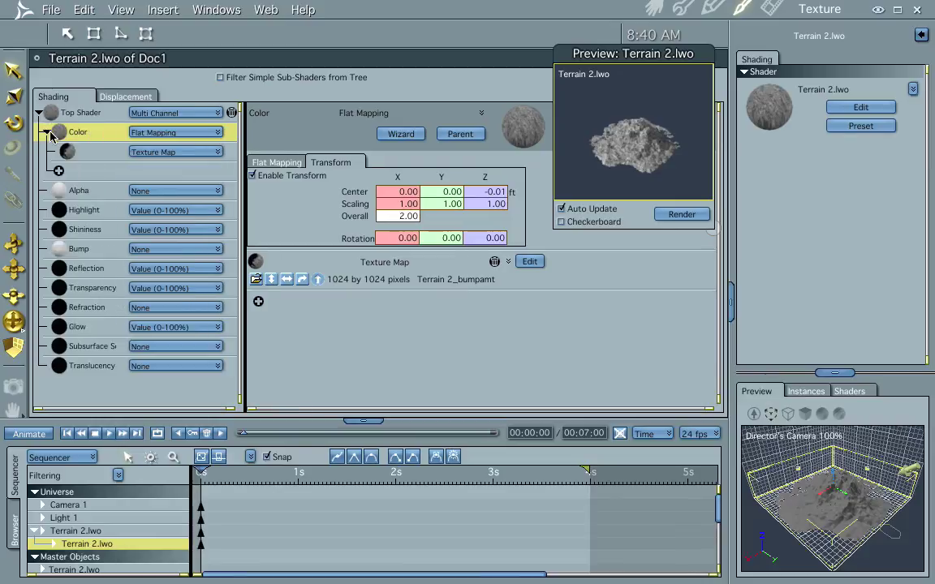
click(92, 154)
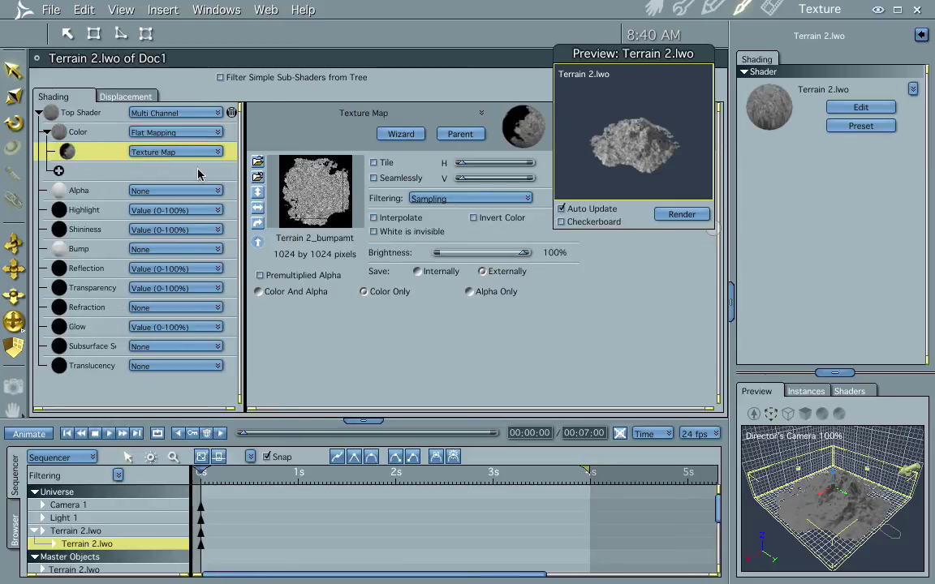
right_click(95, 151)
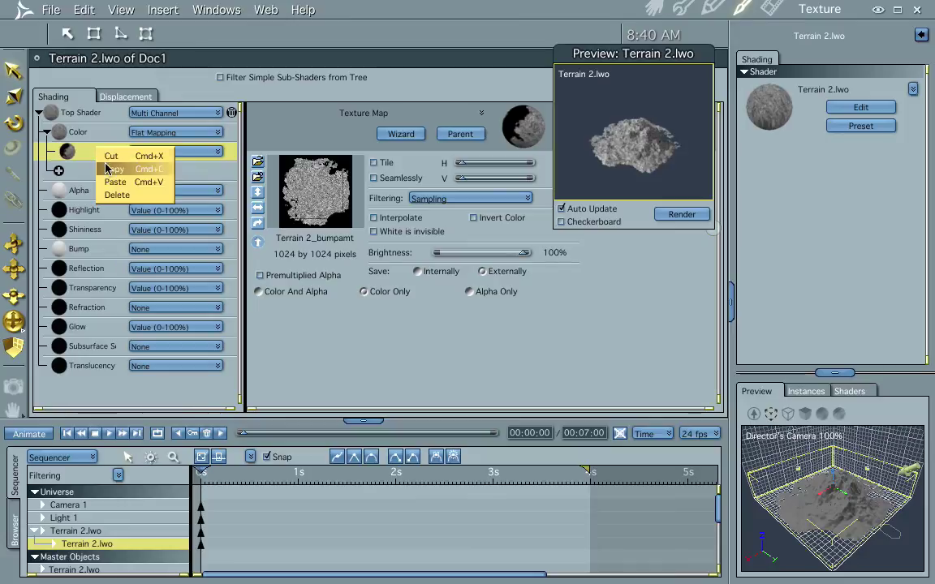
click(79, 248)
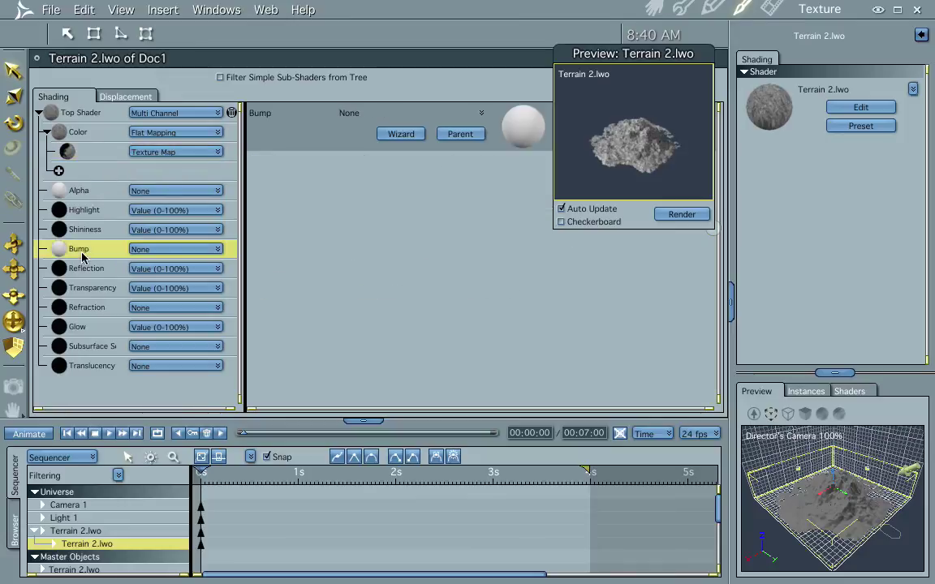
right_click(84, 253)
click(102, 289)
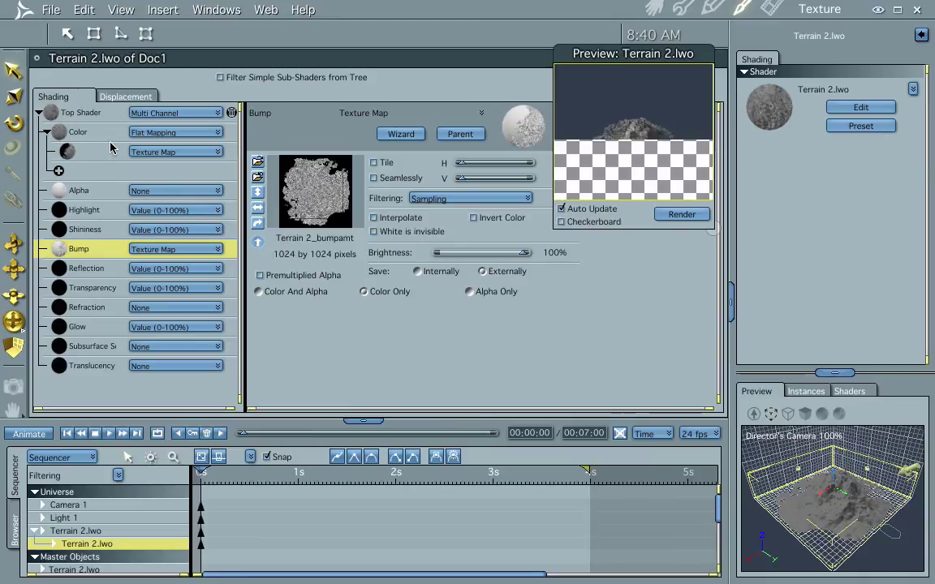
Reset the Color channel's texture map and load the Terrain 2_ambicol image from the Desktop into it
click(154, 154)
click(146, 151)
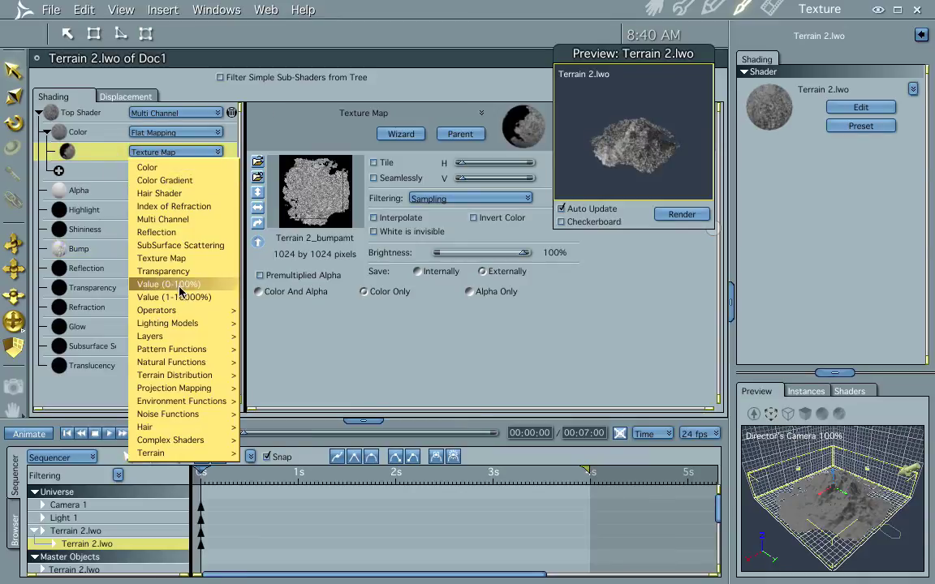
click(179, 257)
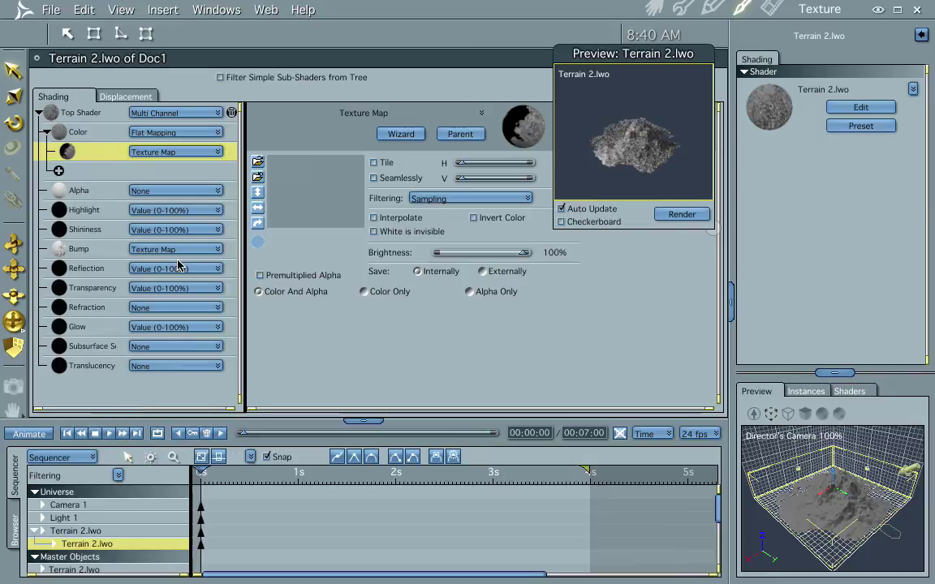
click(258, 162)
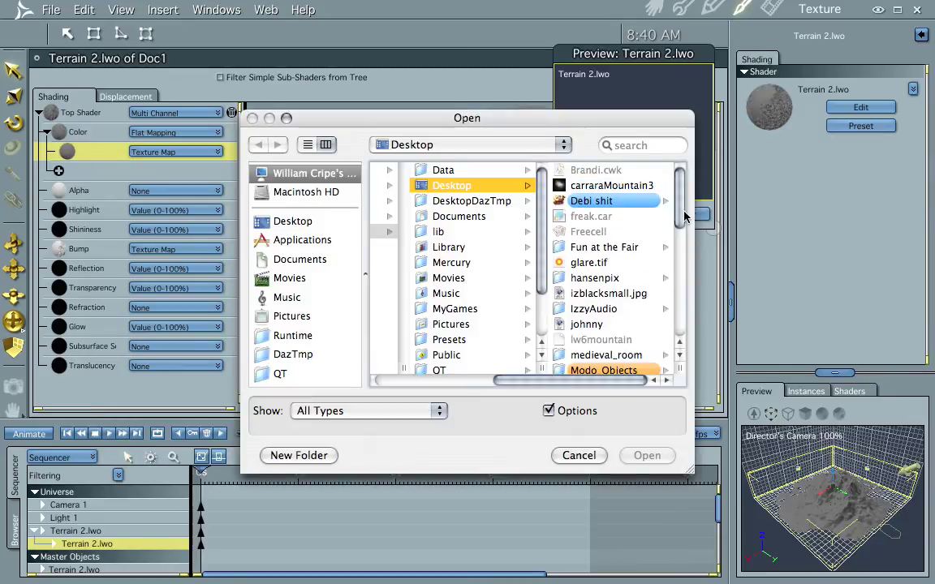
scroll(610, 236, down, 10)
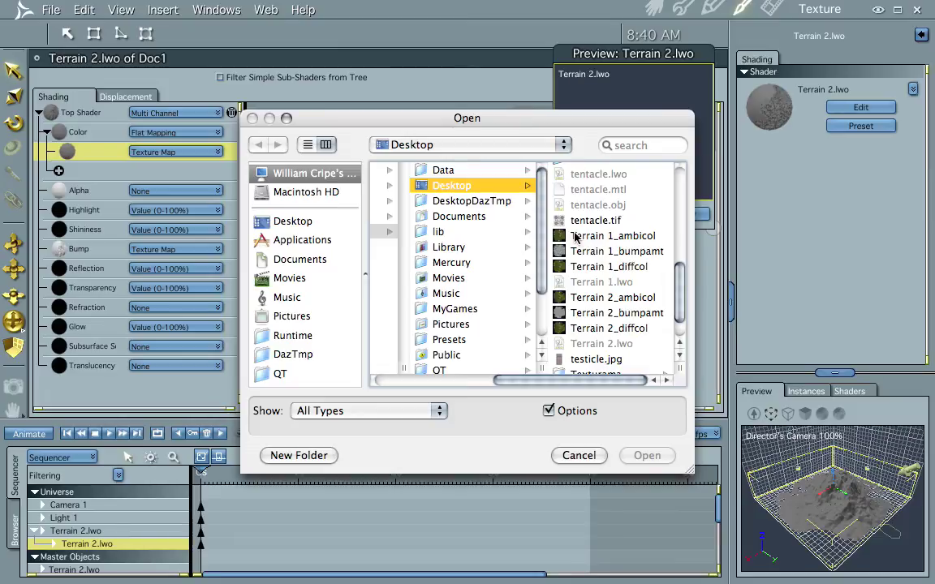
click(582, 299)
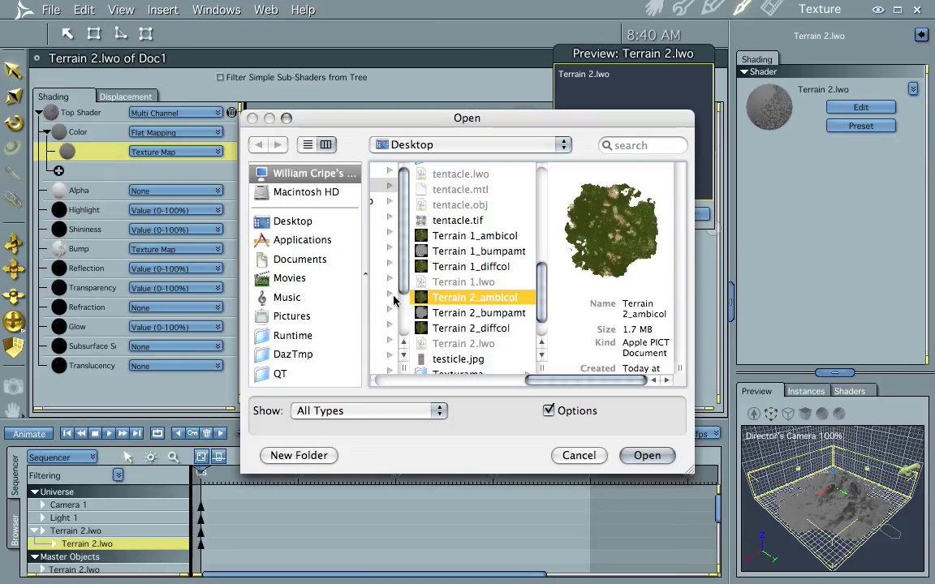
click(652, 455)
click(502, 357)
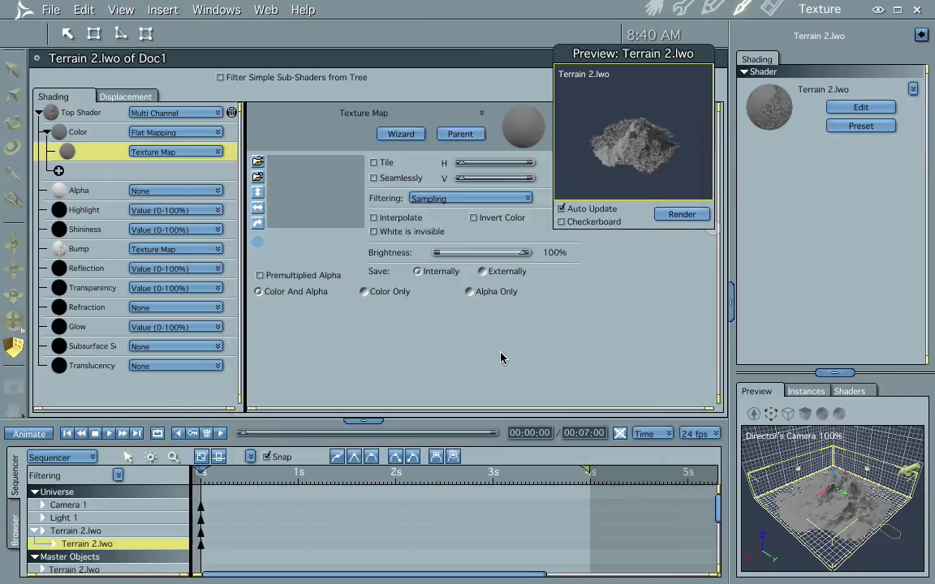
Render the retextured terrain, render it again from a lower viewing angle, and return to the Assemble room
click(653, 10)
key(ctrl+r)
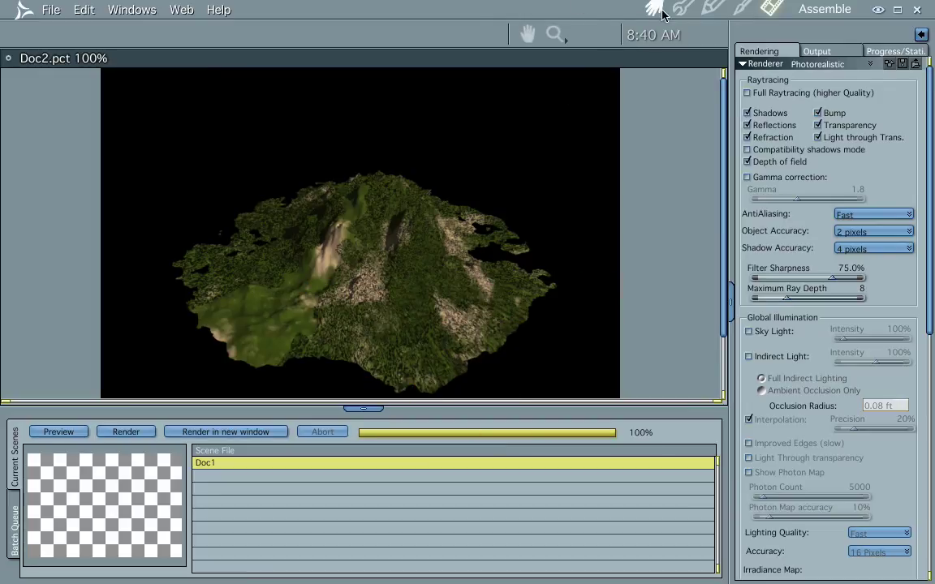
click(653, 9)
mouse_move(420, 268)
middle_down()
mouse_move(433, 238)
mouse_move(431, 273)
middle_up()
key(ctrl+r)
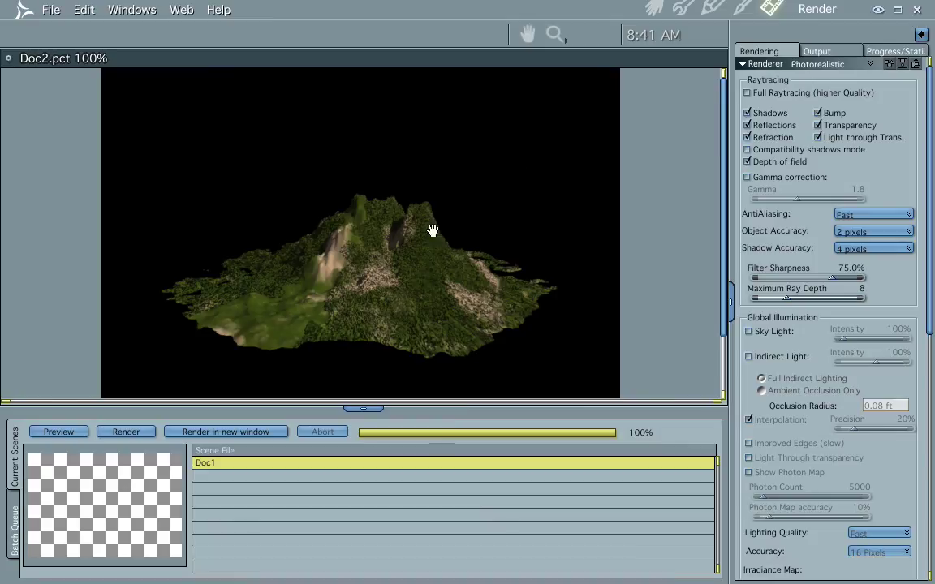
click(656, 7)
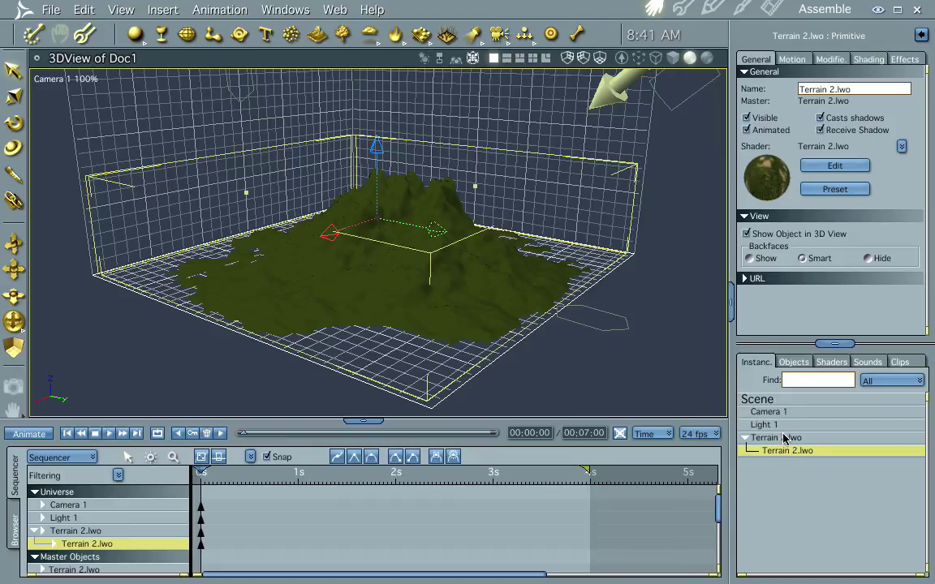
Move the imported terrain aside along its green axis and insert a new native Terrain object into the scene
drag(436, 228, 310, 210)
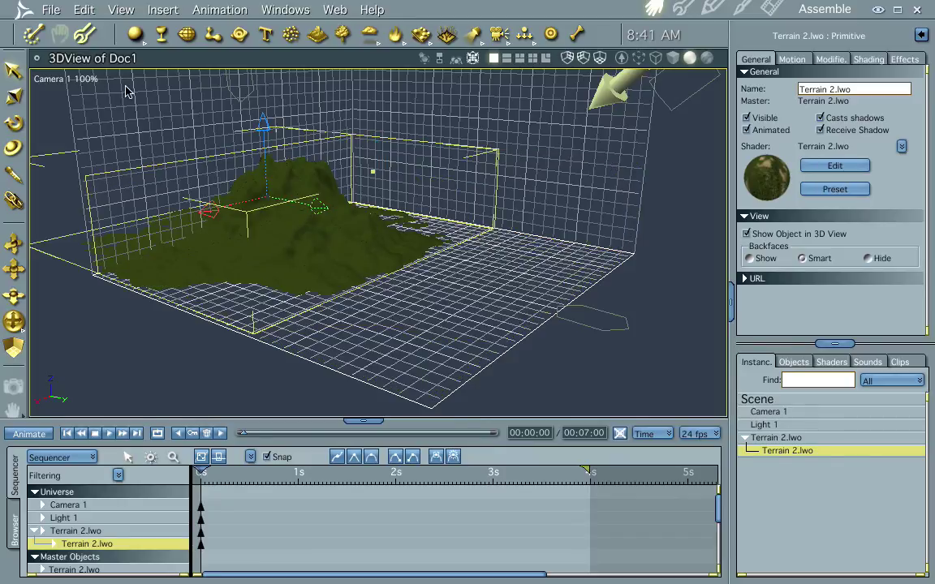
click(52, 11)
click(52, 12)
click(489, 302)
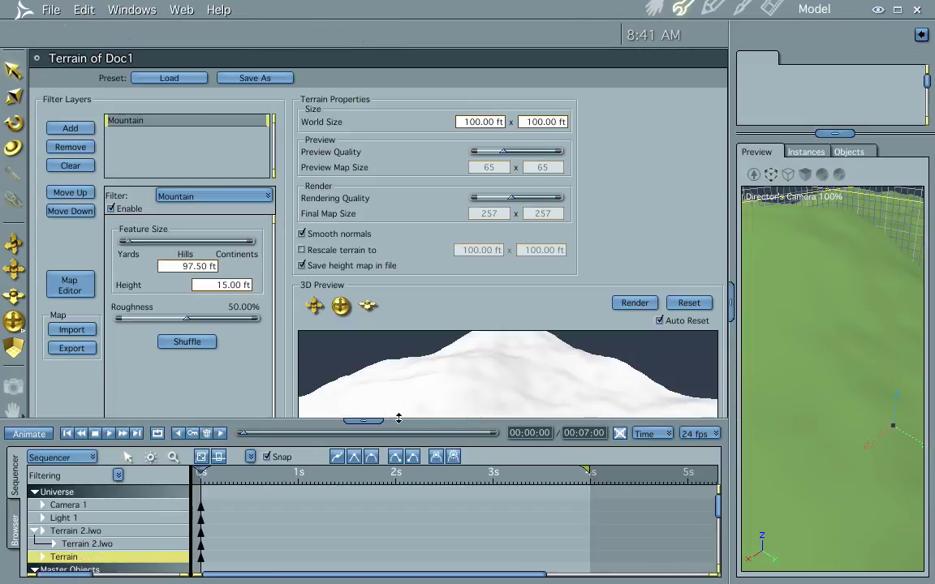
Replace the new terrain's Mountain filter with an editable map imported from carraraMountain3, then return to the Assemble room
click(359, 421)
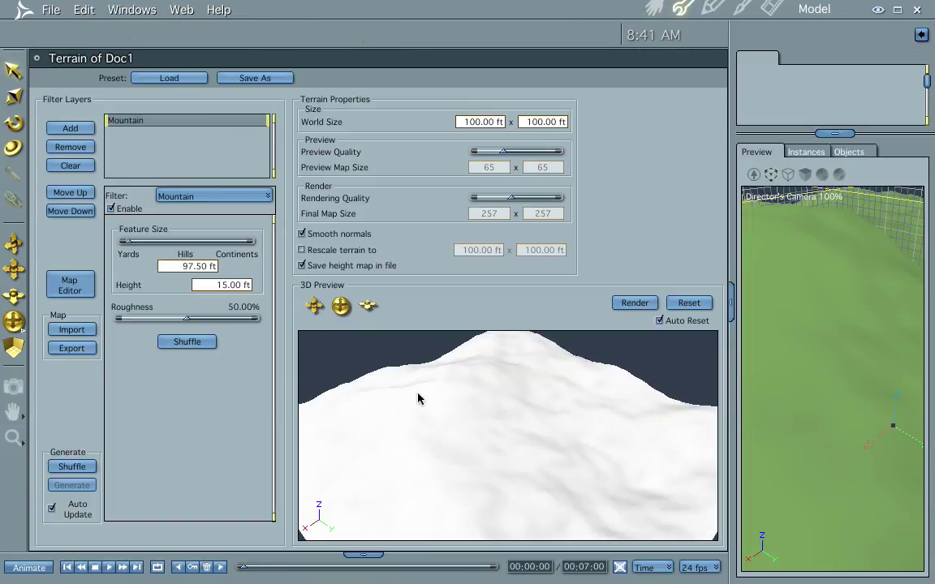
click(65, 149)
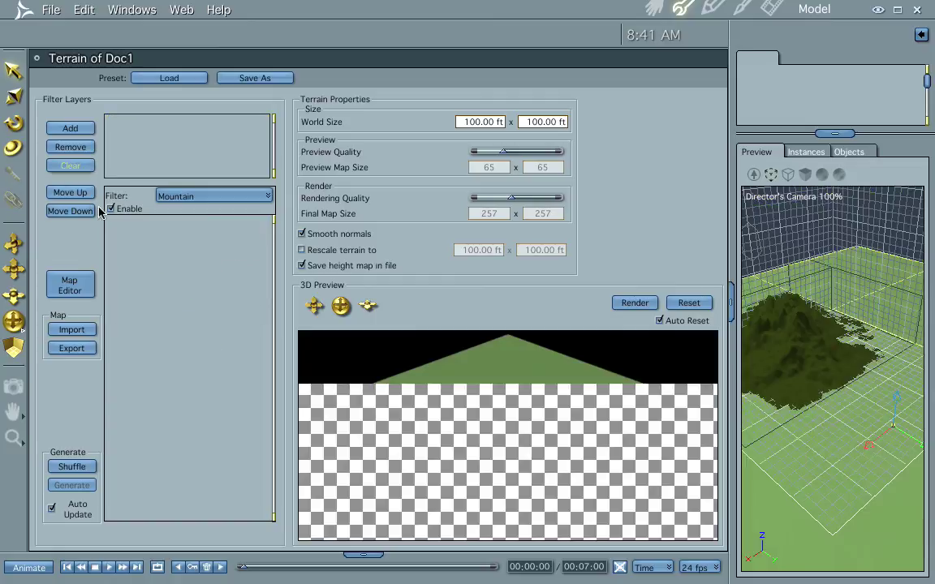
click(71, 285)
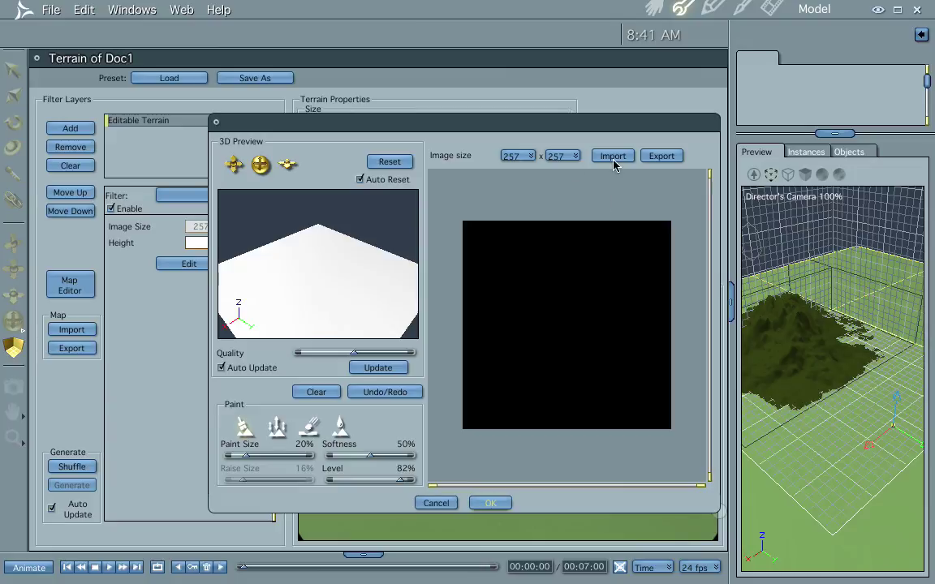
click(612, 156)
click(602, 186)
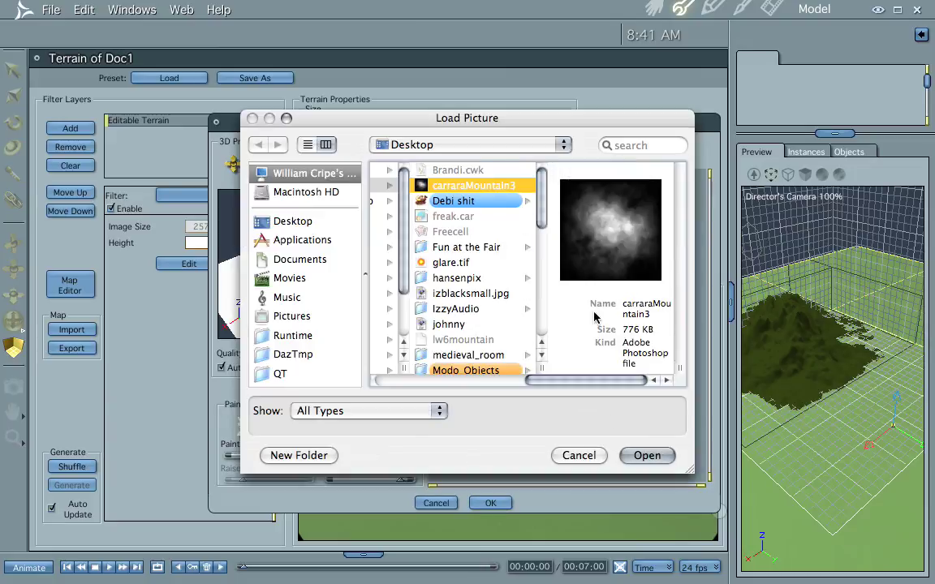
click(646, 454)
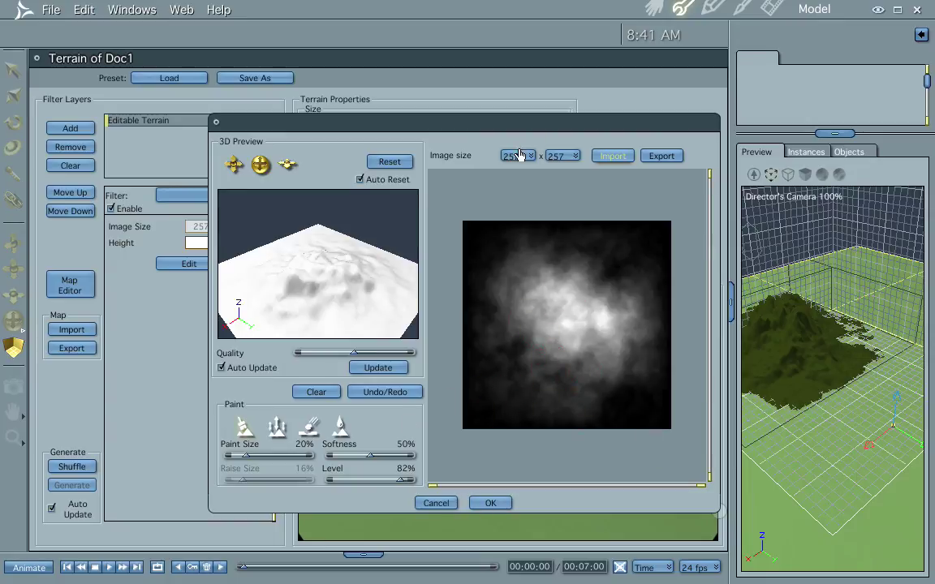
click(490, 504)
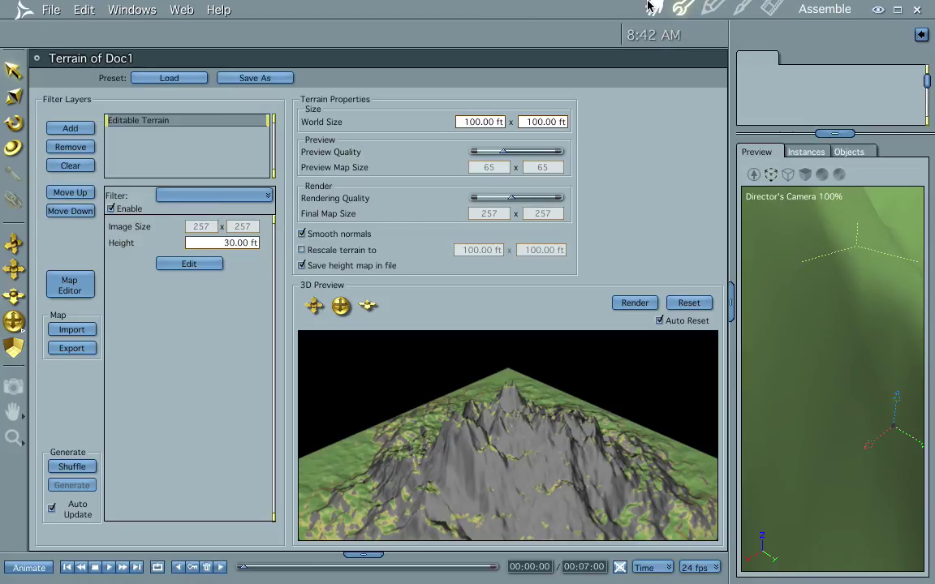
click(654, 8)
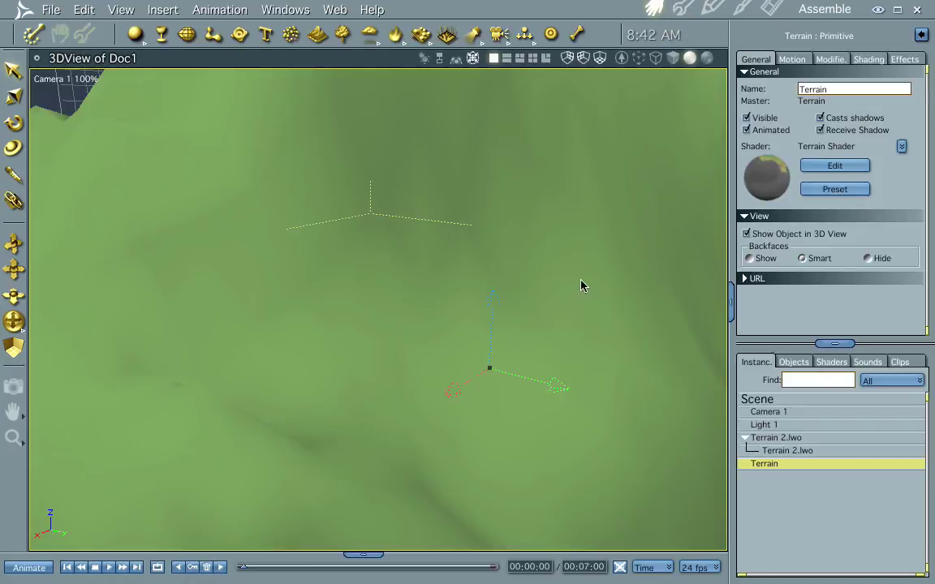
Apply the Terrain 2.lwo shader to the new Terrain object and render the whole mountain from a low angle
drag(489, 305, 409, 373)
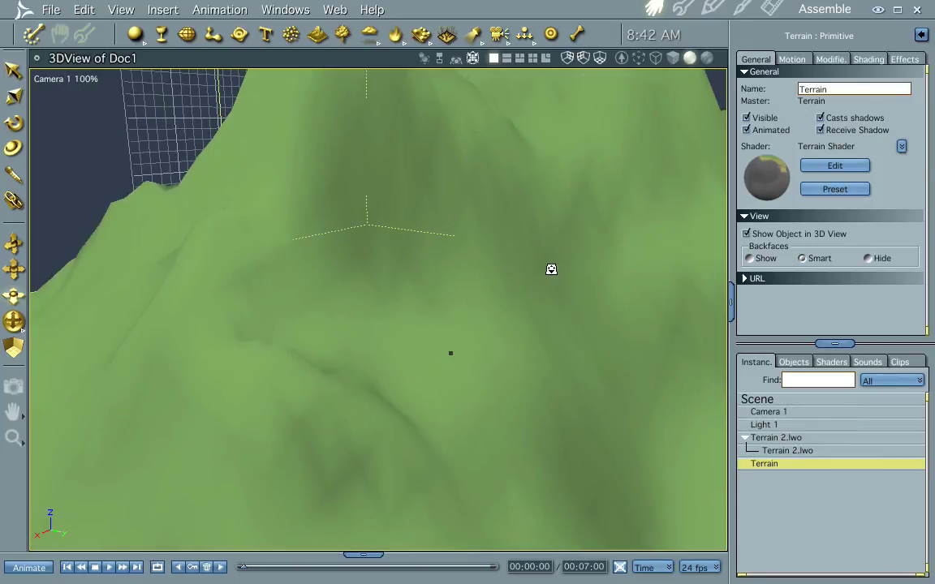
drag(552, 236, 528, 411)
drag(538, 301, 471, 400)
drag(542, 402, 451, 402)
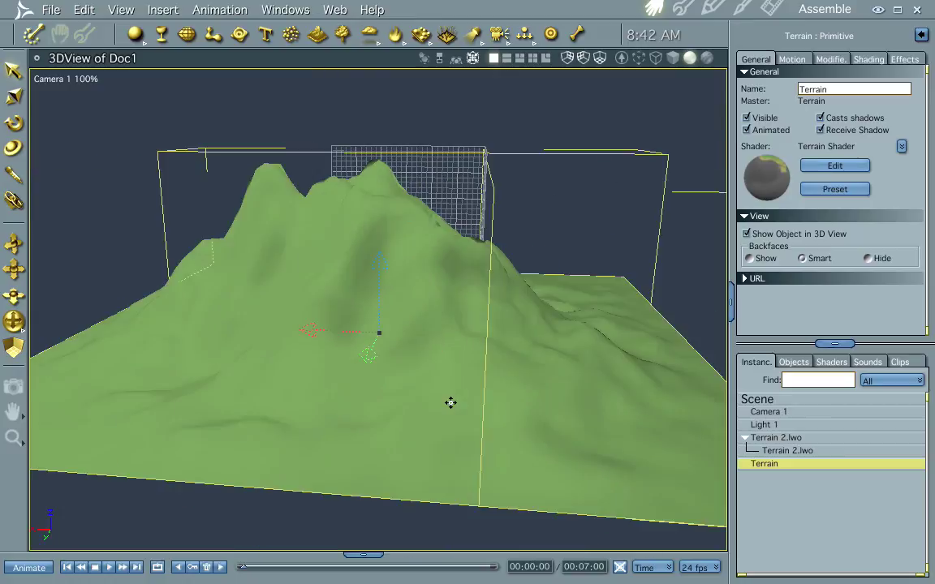
click(832, 362)
drag(558, 326, 552, 328)
key(ctrl+r)
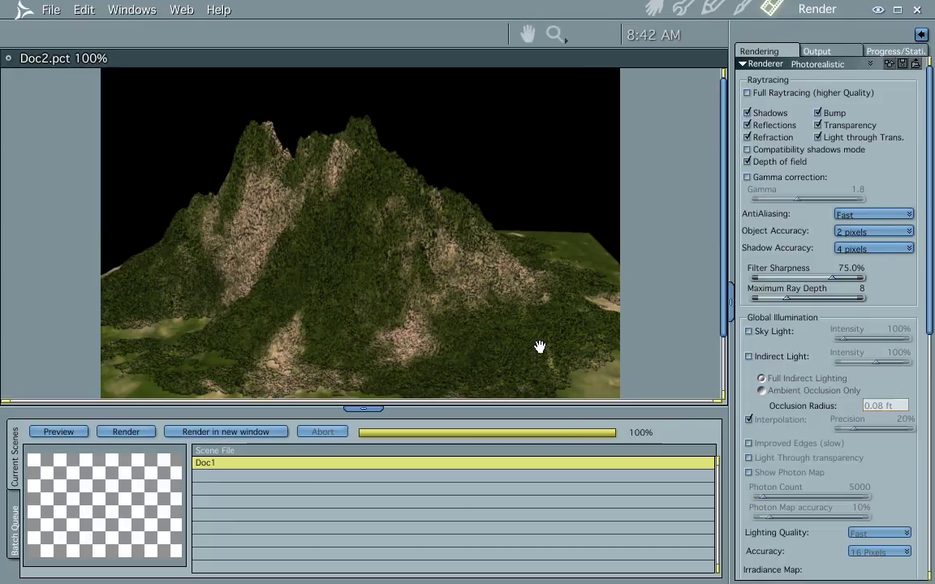
click(362, 406)
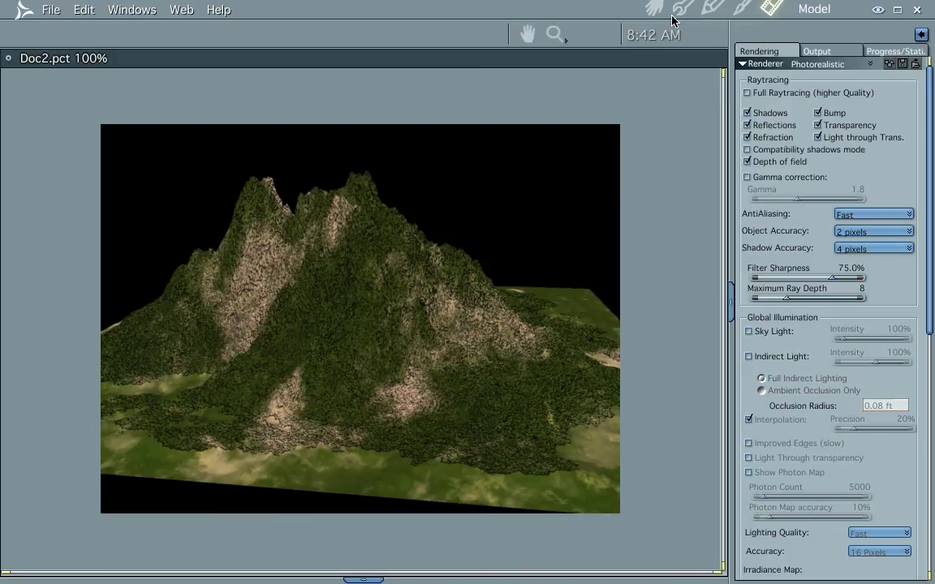